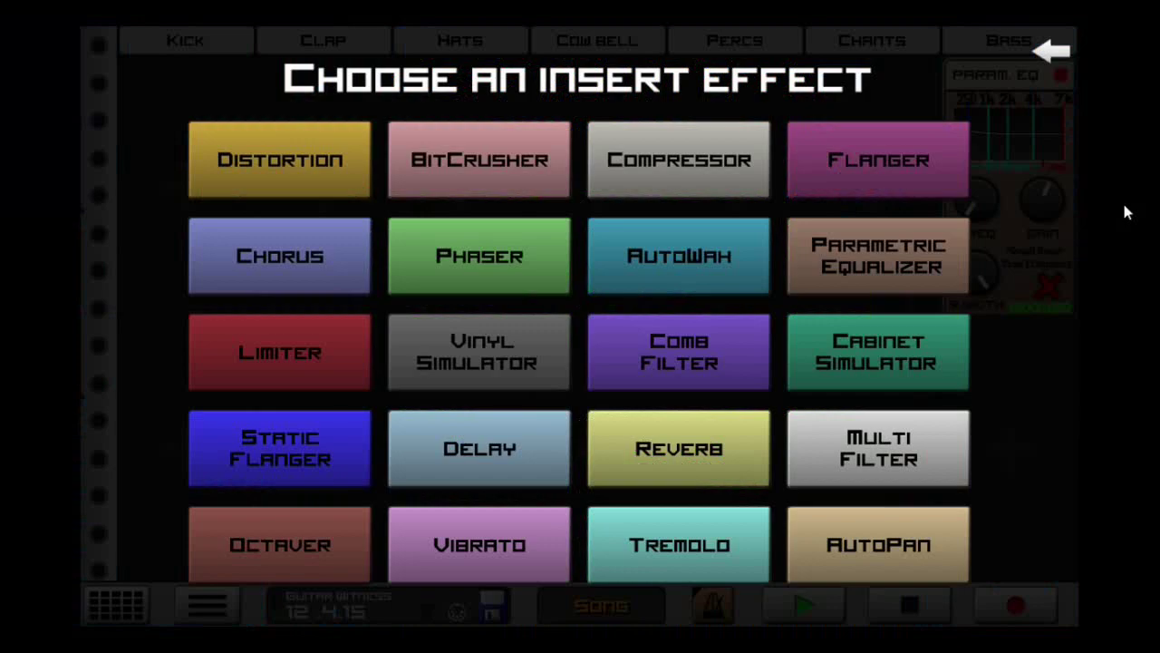
Step: Close the insert-effect chooser, view the Guitar machine and play the song
{"action": "left_click", "coordinate": [1124, 212]}
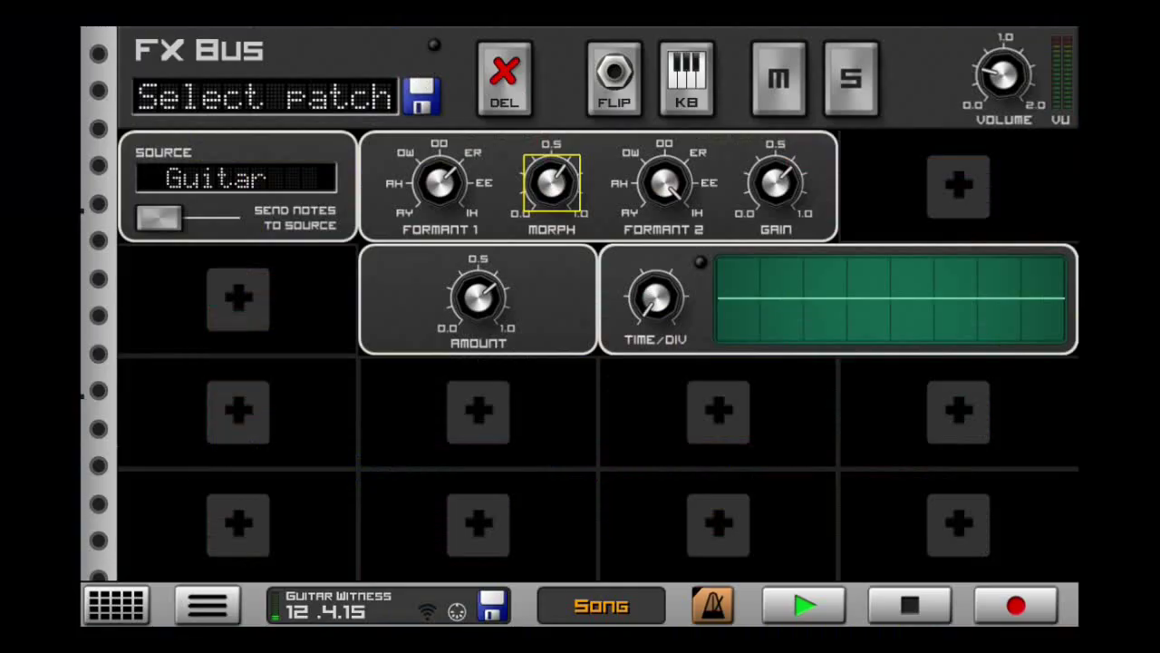
{"action": "left_click", "coordinate": [236, 177]}
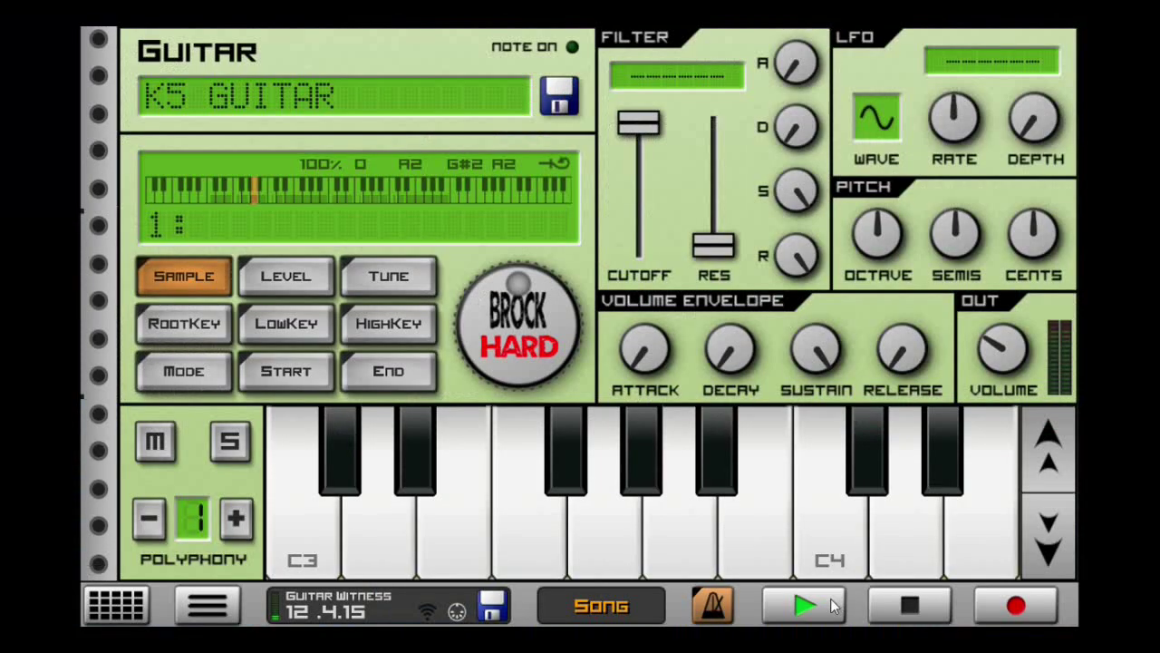
{"action": "left_click", "coordinate": [832, 606]}
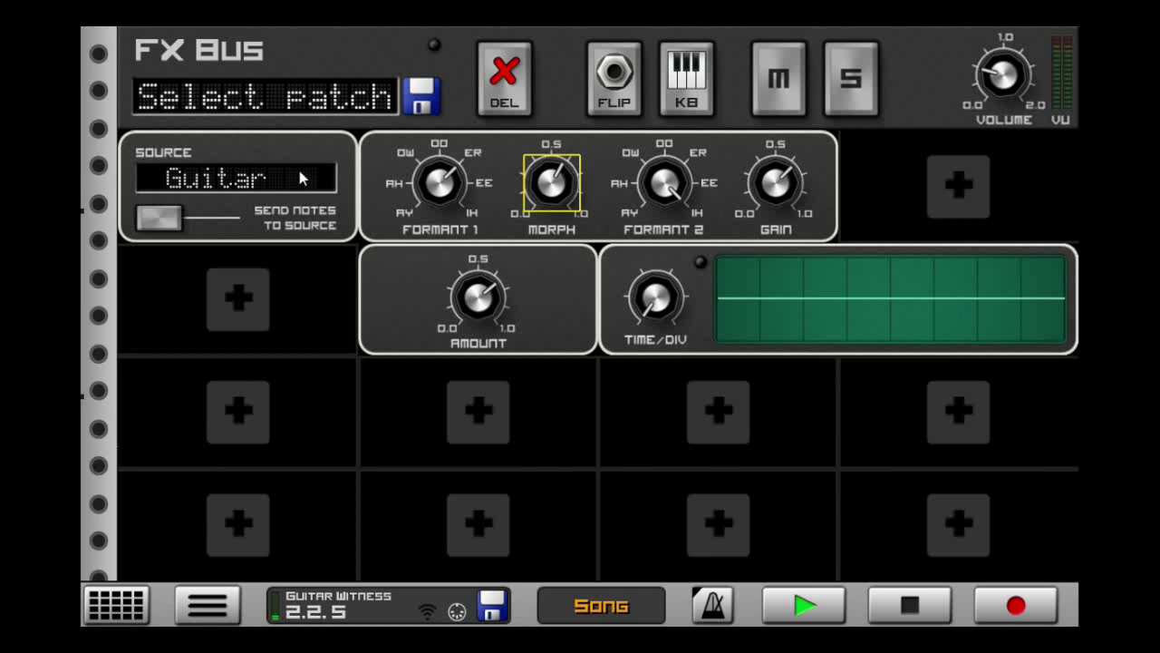
Step: Flip the FX Bus to inspect its patch cables, flip back, and play again
{"action": "left_click", "coordinate": [610, 83]}
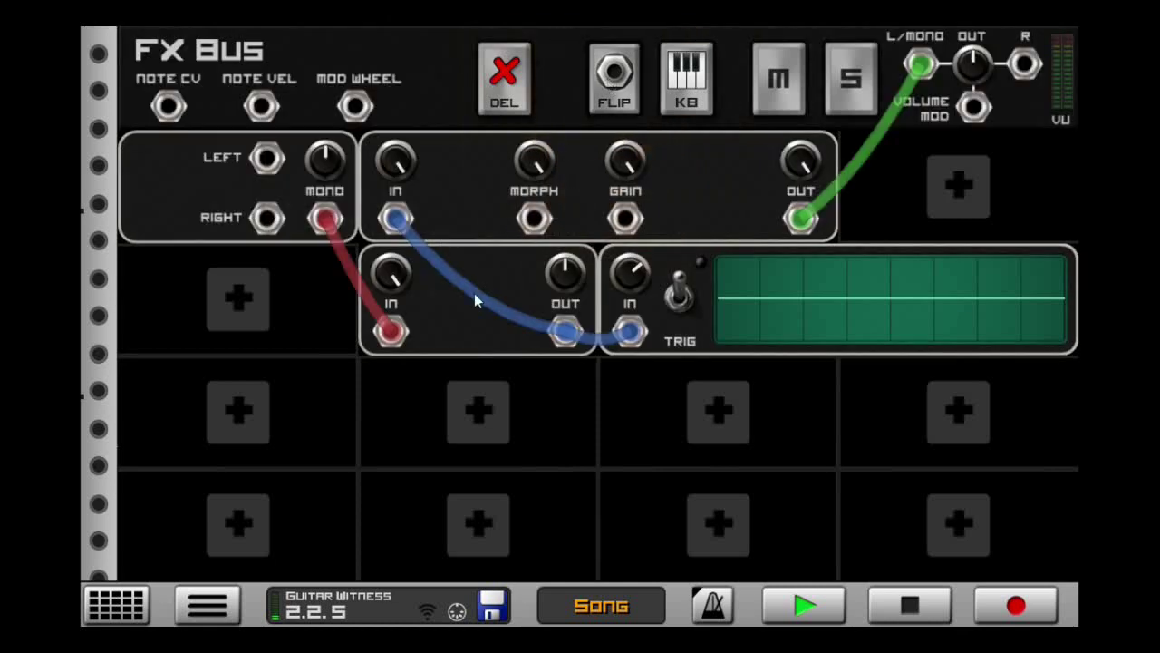
{"action": "left_click", "coordinate": [614, 82]}
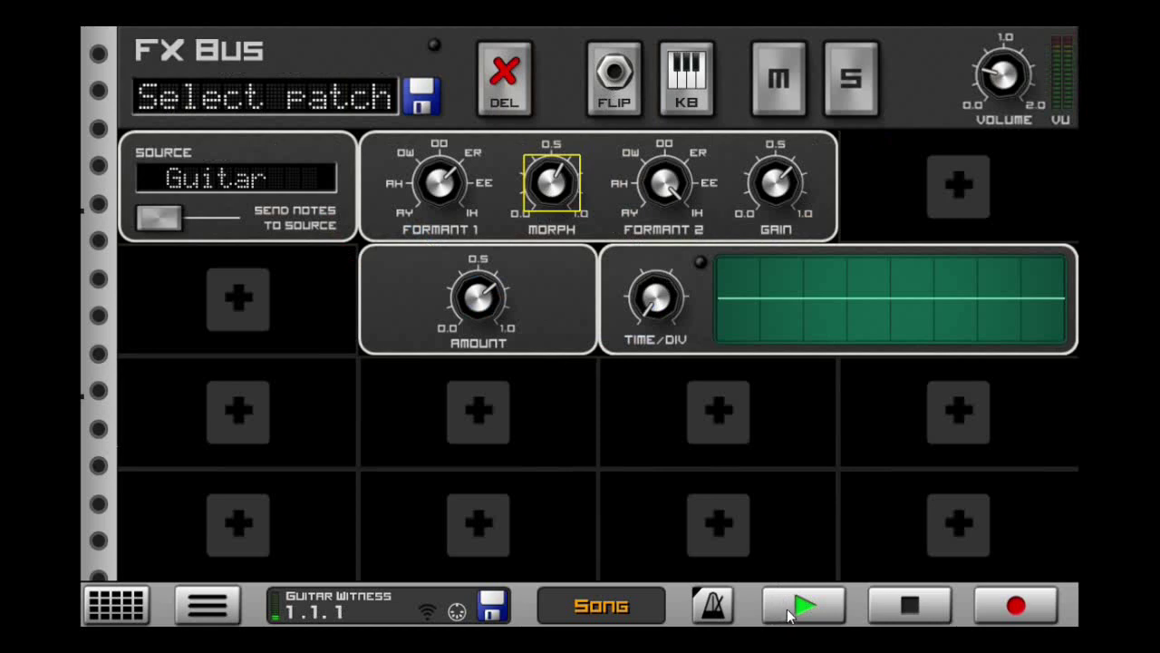
{"action": "left_click", "coordinate": [786, 608]}
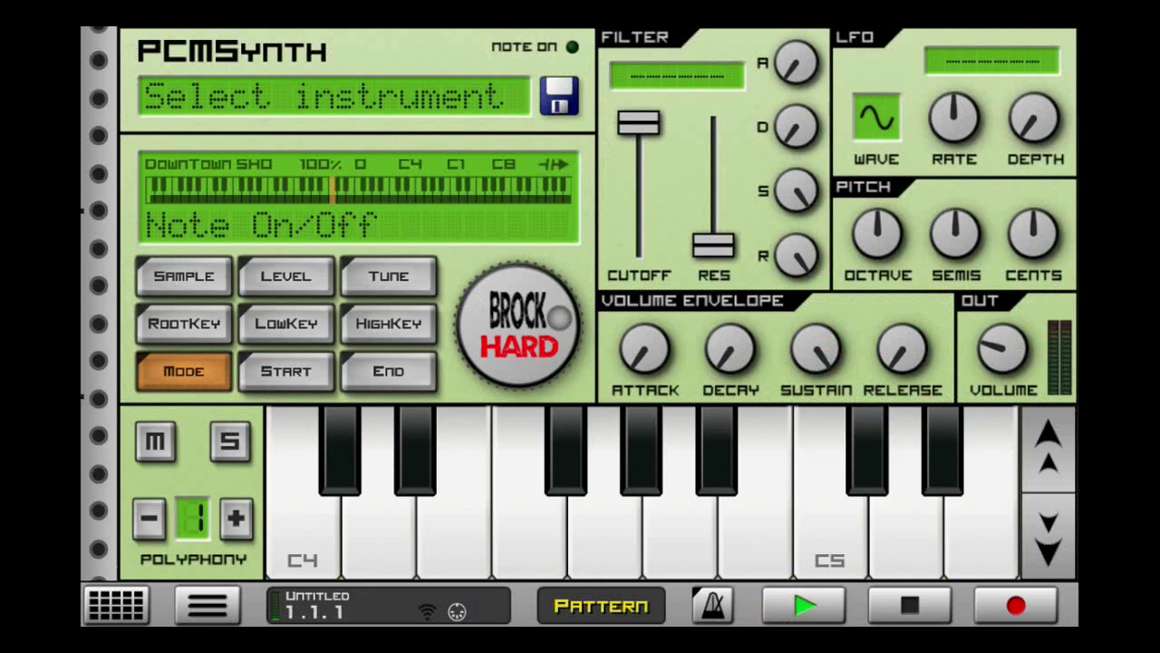
Step: Play the PCMSynth, audition C4, and switch the Brock Ent sample mode to Note On/Off
{"action": "left_click", "coordinate": [805, 605]}
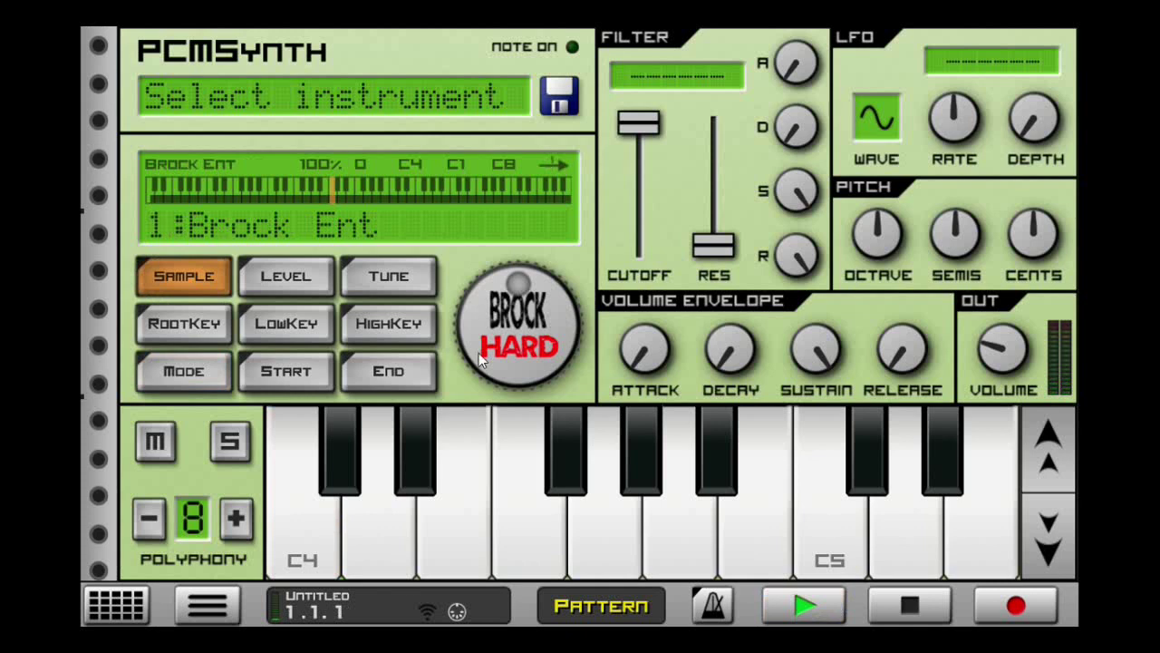
{"action": "left_click", "coordinate": [303, 539]}
{"action": "left_click", "coordinate": [183, 371]}
{"action": "left_click_drag", "start_coordinate": [497, 272], "coordinate": [554, 343]}
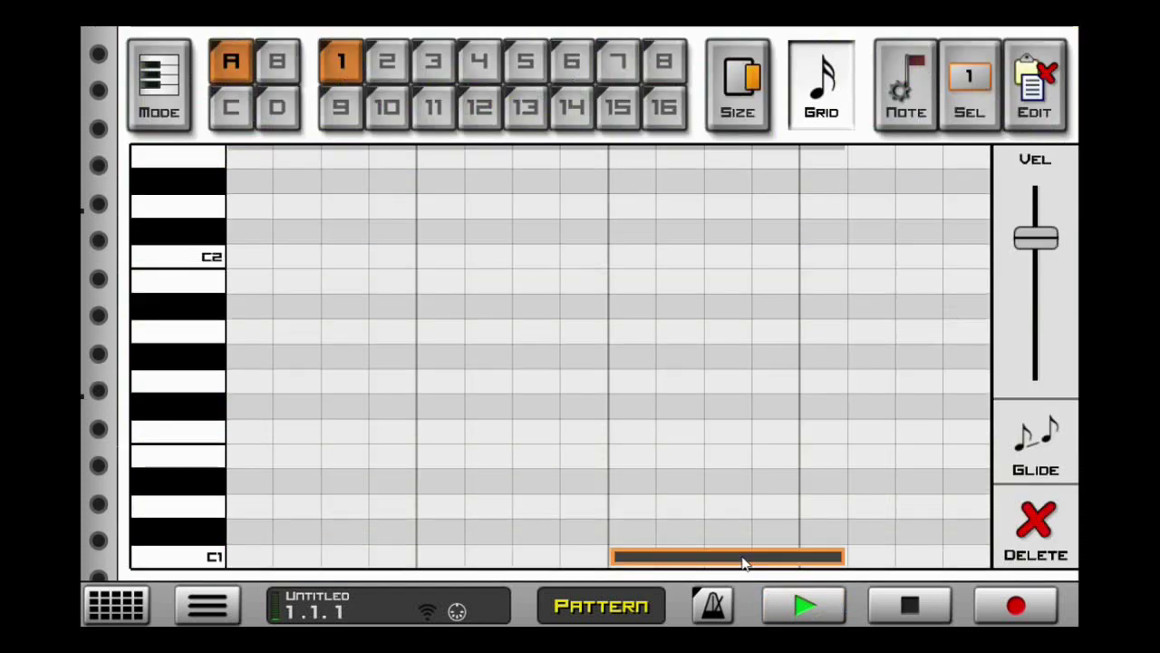
Step: Give the long C1 note a glide and play the pattern back
{"action": "left_click", "coordinate": [1040, 460]}
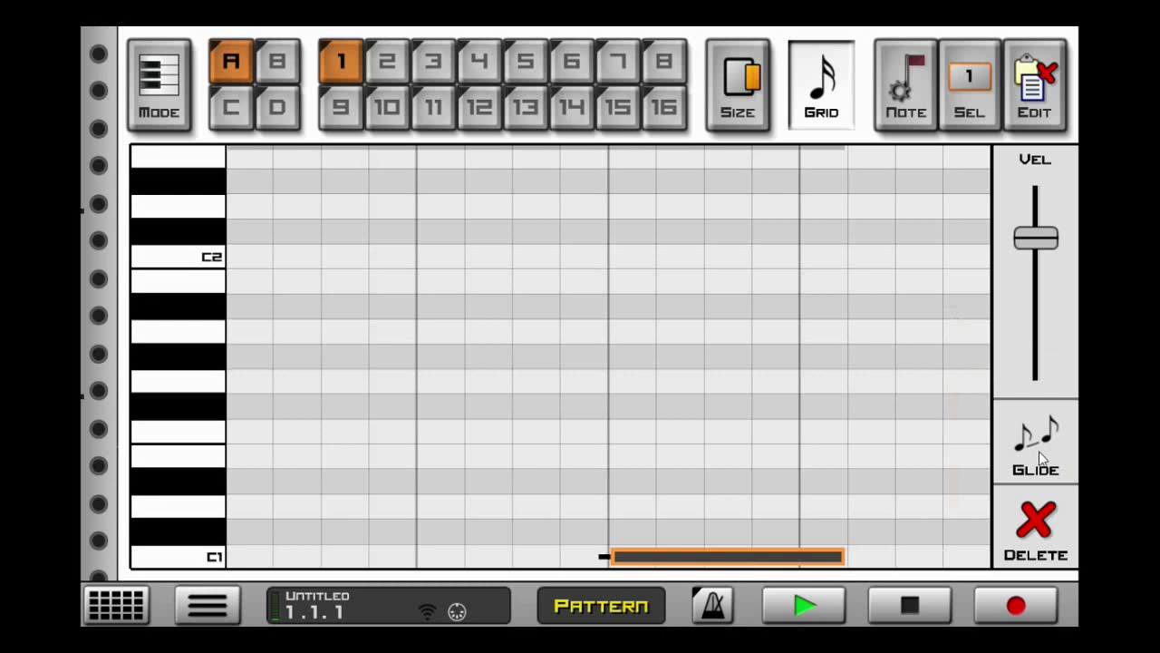
{"action": "left_click", "coordinate": [802, 607]}
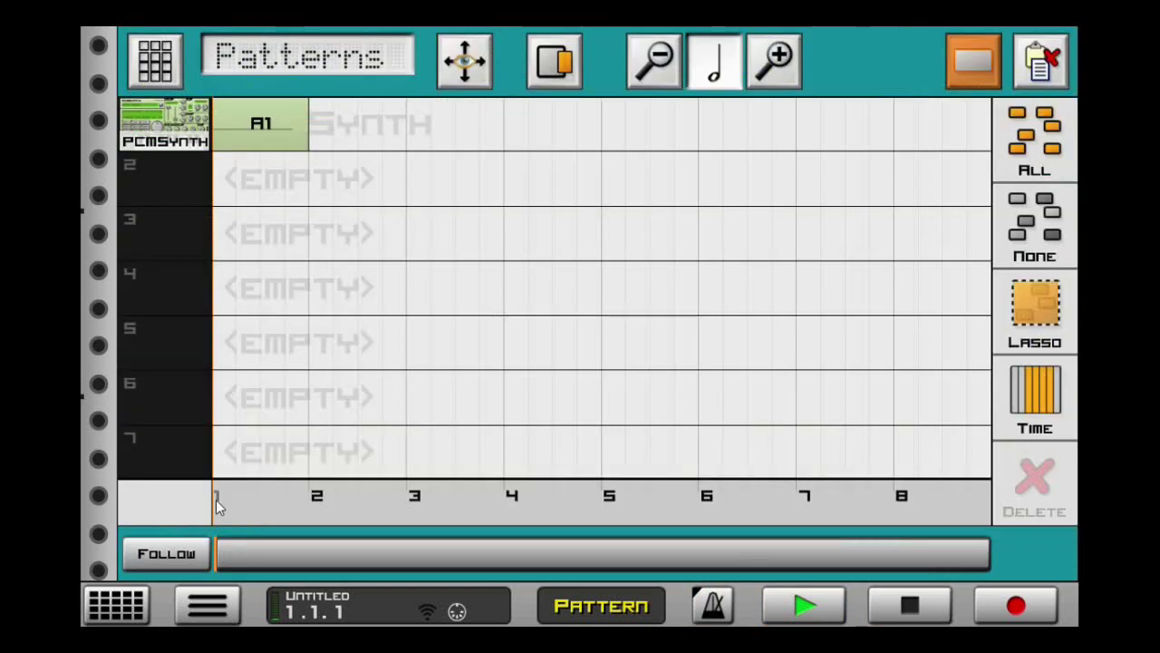
Step: Add a 60 BPM tempo key on the song timeline ruler
{"action": "left_click", "coordinate": [218, 503]}
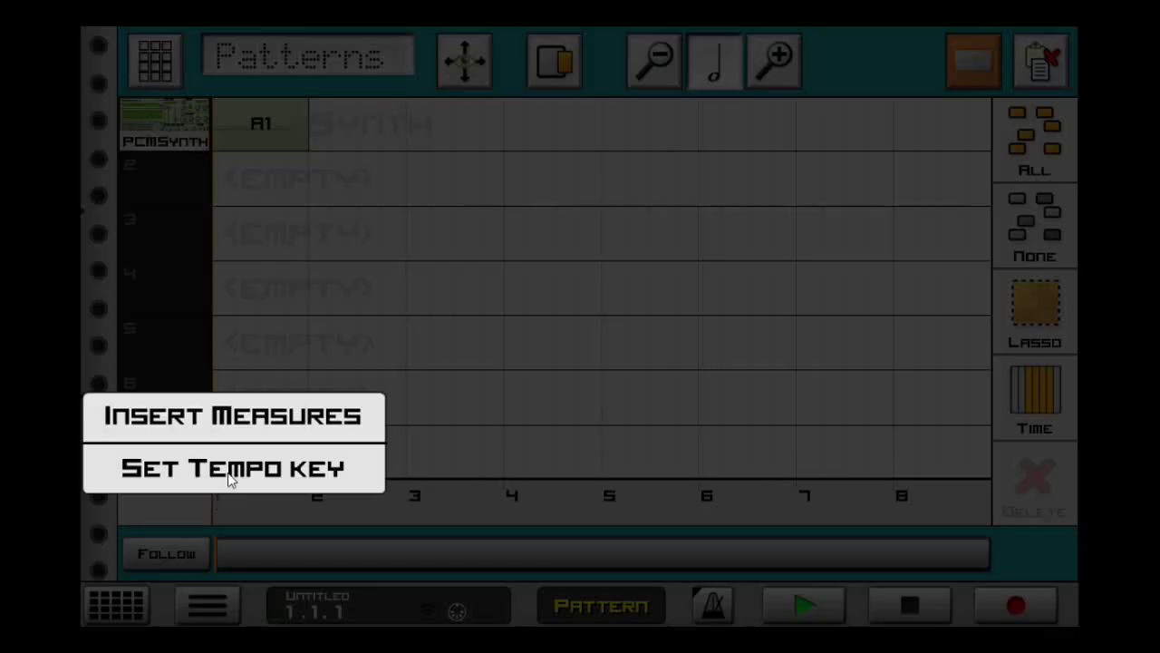
{"action": "left_click", "coordinate": [232, 468]}
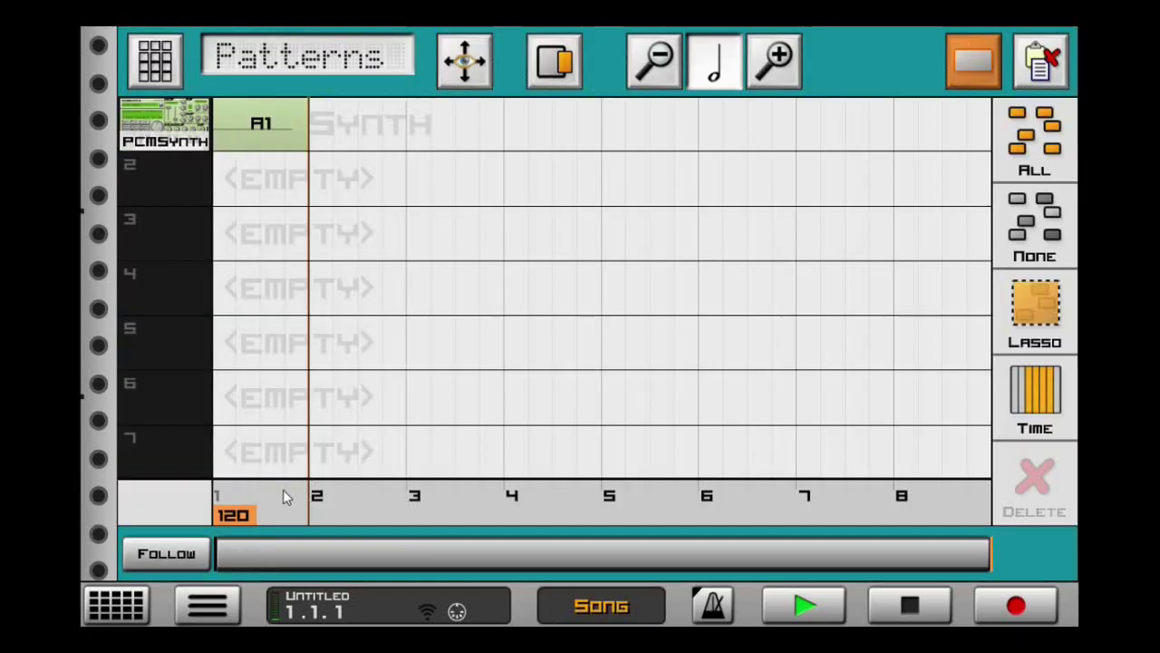
{"action": "left_click", "coordinate": [282, 489]}
{"action": "left_click", "coordinate": [292, 472]}
{"action": "left_click_drag", "start_coordinate": [481, 256], "coordinate": [481, 257]}
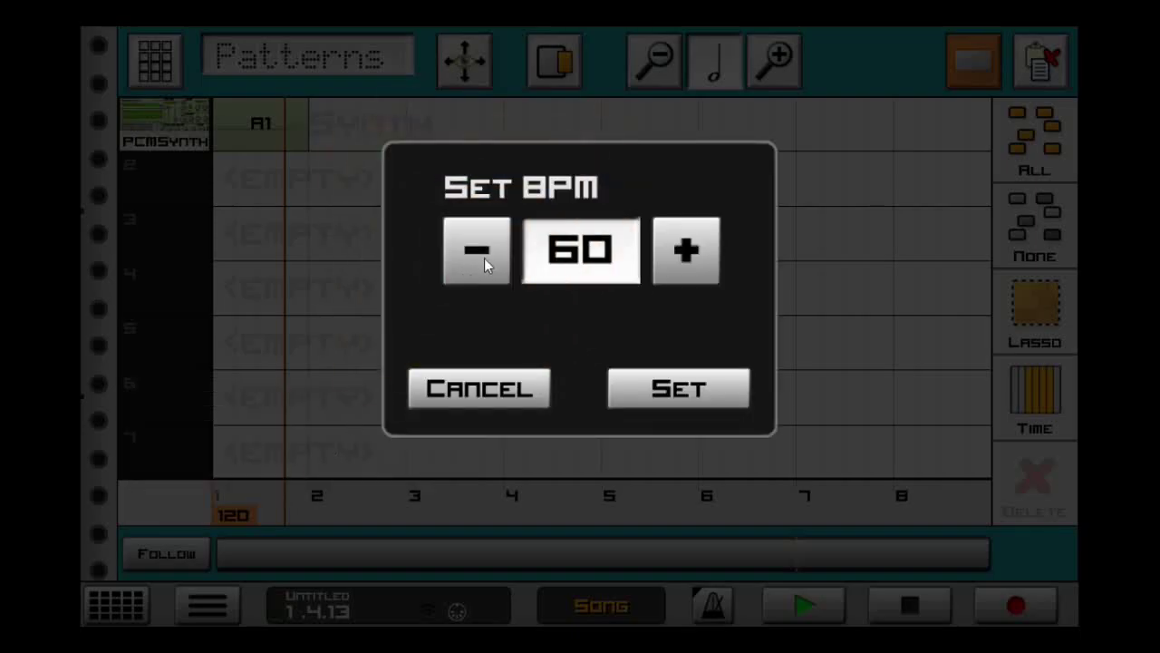
{"action": "left_click", "coordinate": [671, 390]}
Step: Add a 120 BPM tempo key just before measure 2, then play the song
{"action": "left_click_drag", "start_coordinate": [260, 490], "coordinate": [260, 491]}
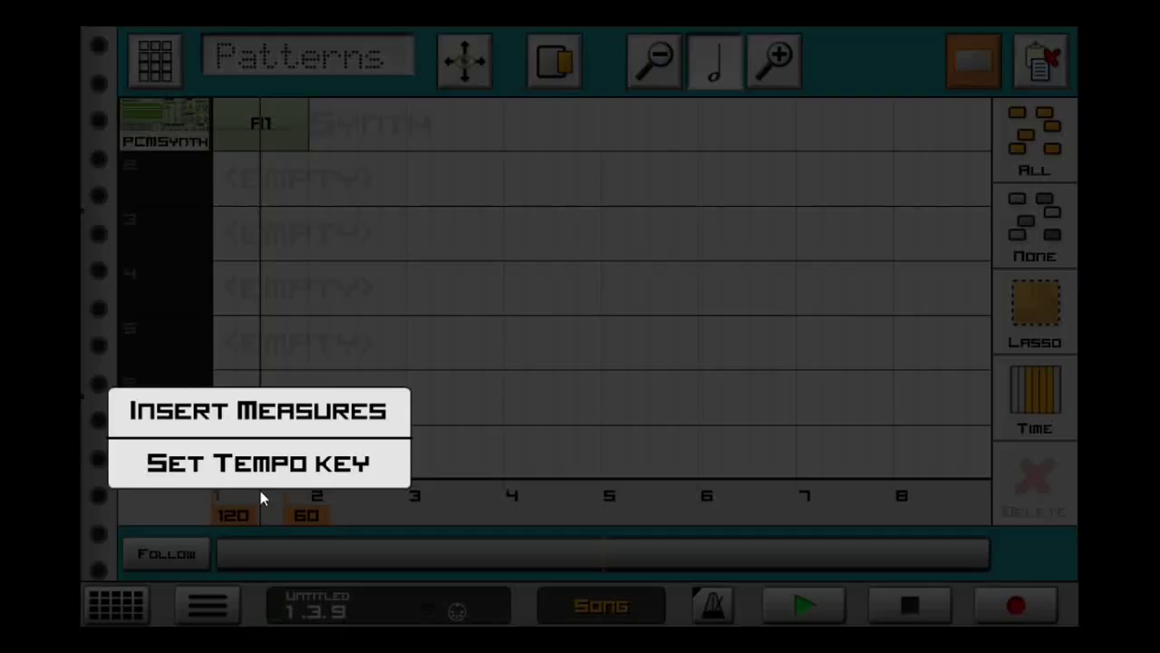
{"action": "left_click", "coordinate": [308, 450]}
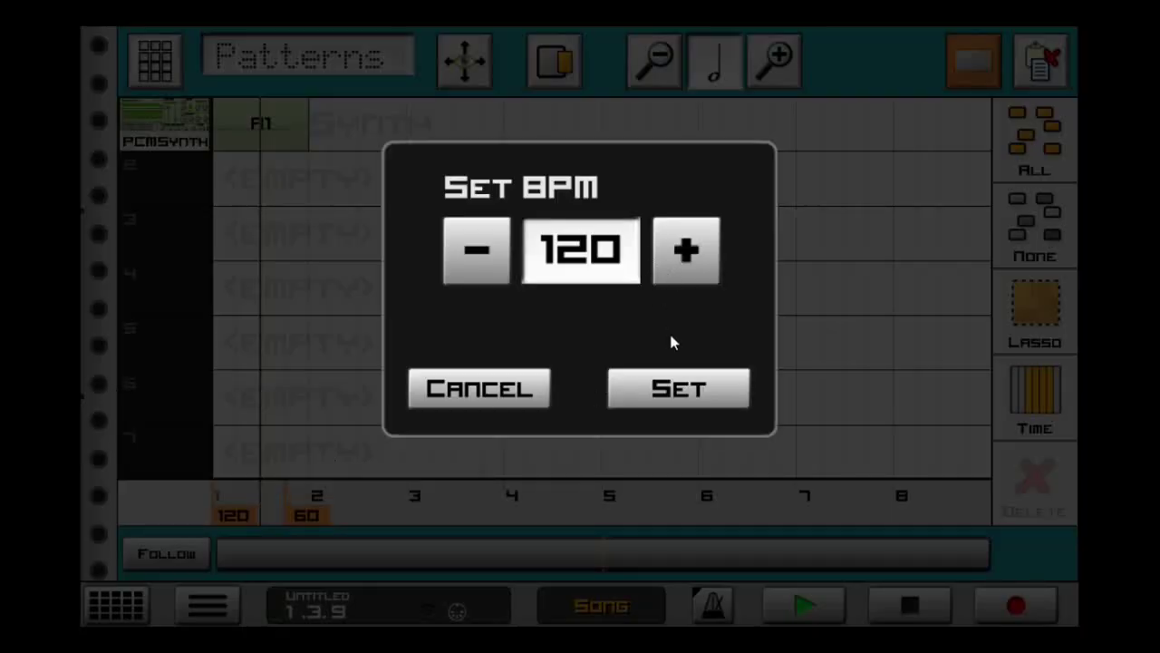
{"action": "left_click", "coordinate": [671, 390]}
{"action": "left_click", "coordinate": [195, 606]}
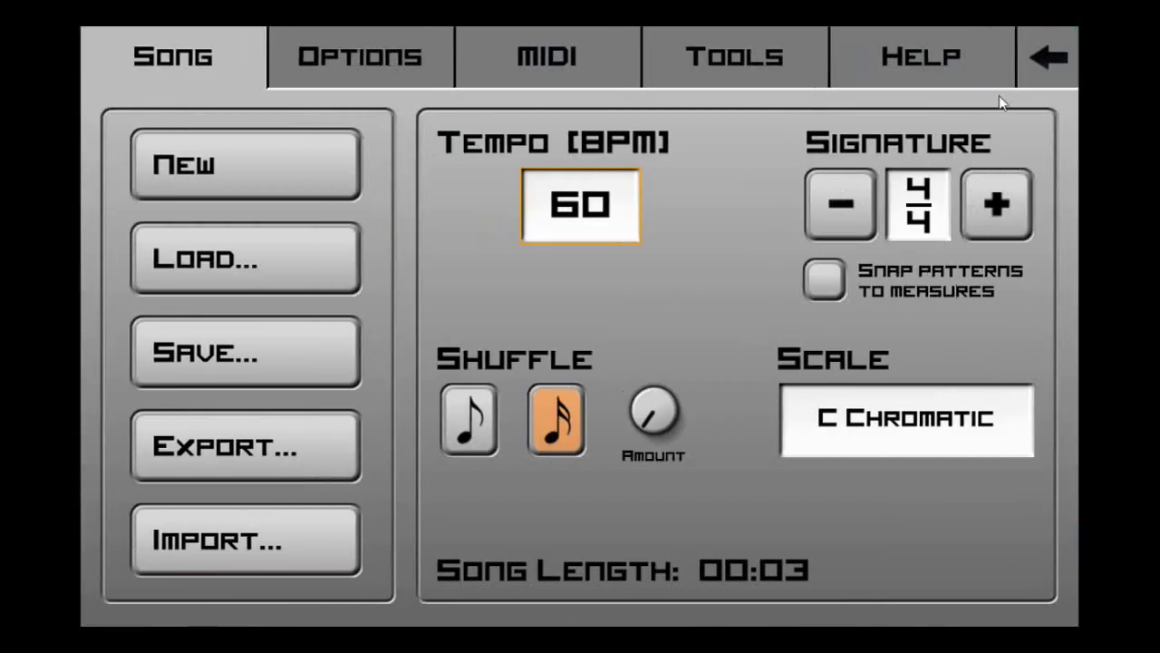
{"action": "left_click", "coordinate": [1047, 56]}
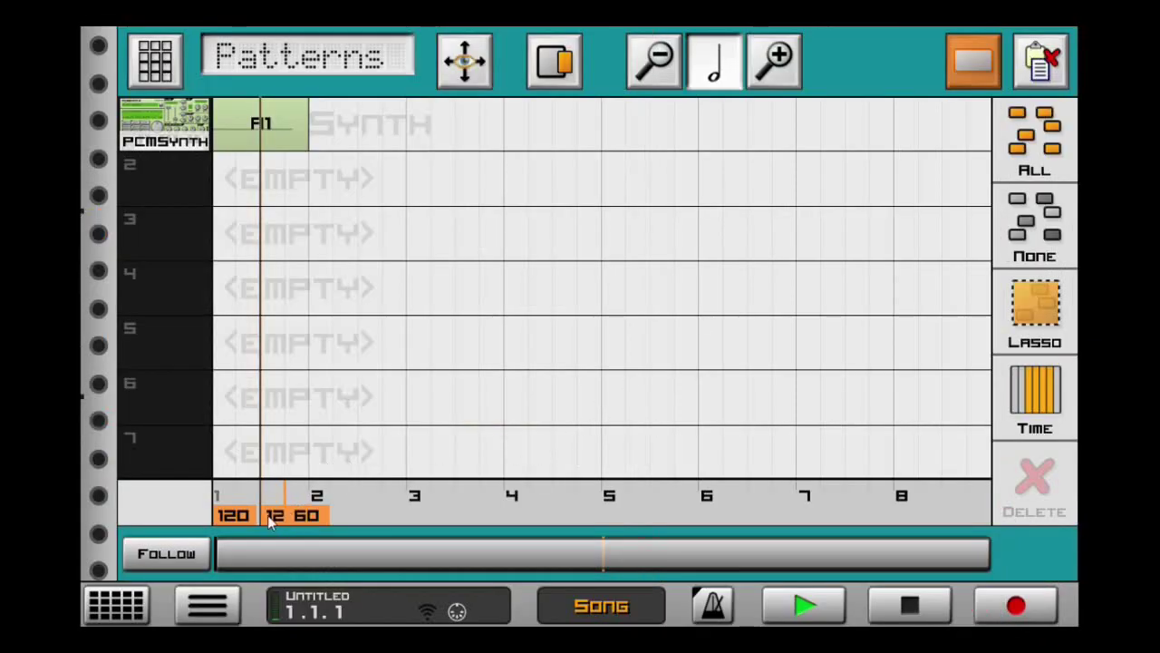
{"action": "left_click", "coordinate": [821, 599]}
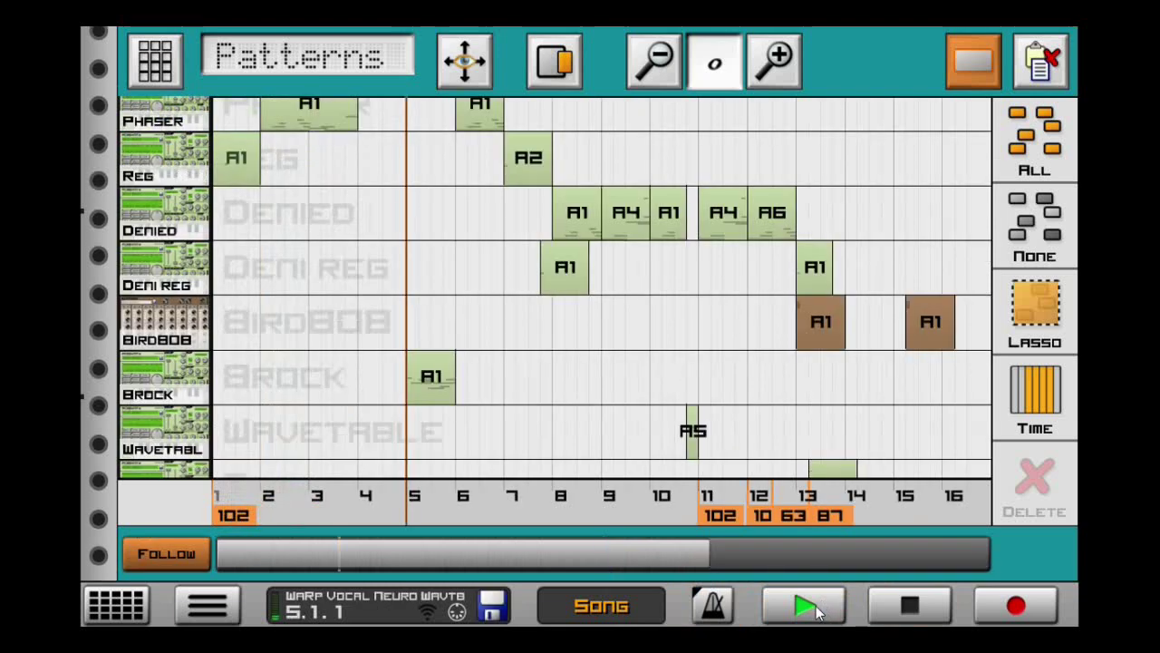
Step: Play the multi-track song, then open the Brock sample's playback mode setting
{"action": "left_click", "coordinate": [816, 606]}
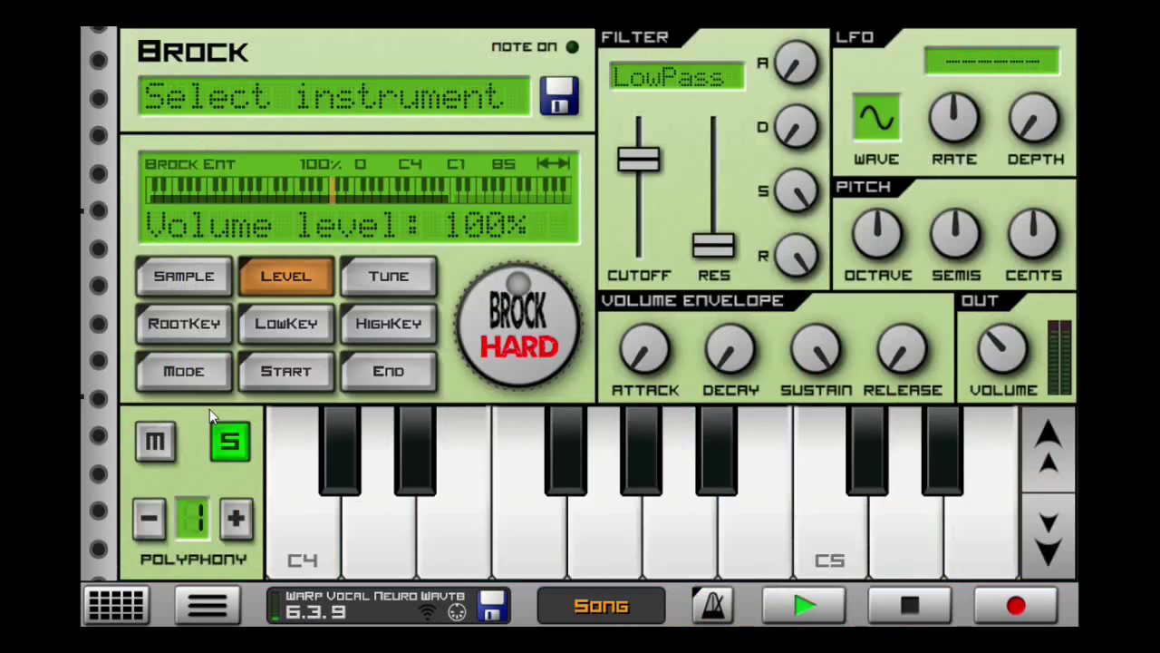
{"action": "left_click", "coordinate": [196, 379]}
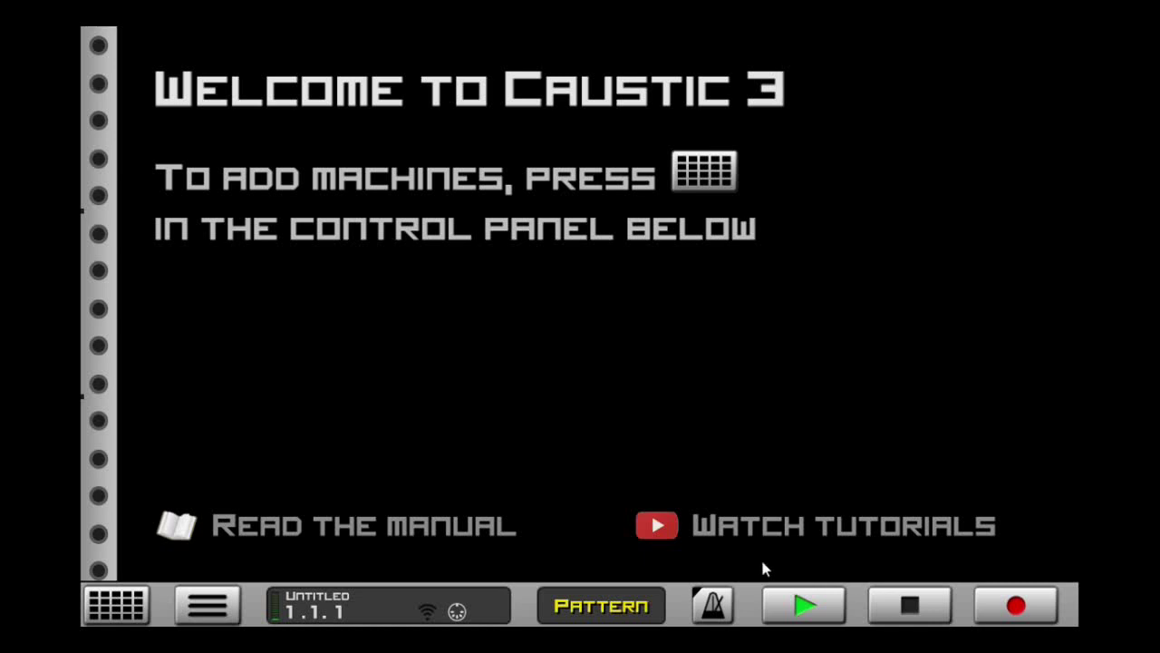
Step: Enable the metronome with a 1-measure count-in and start recording into pattern A1
{"action": "left_click", "coordinate": [723, 613]}
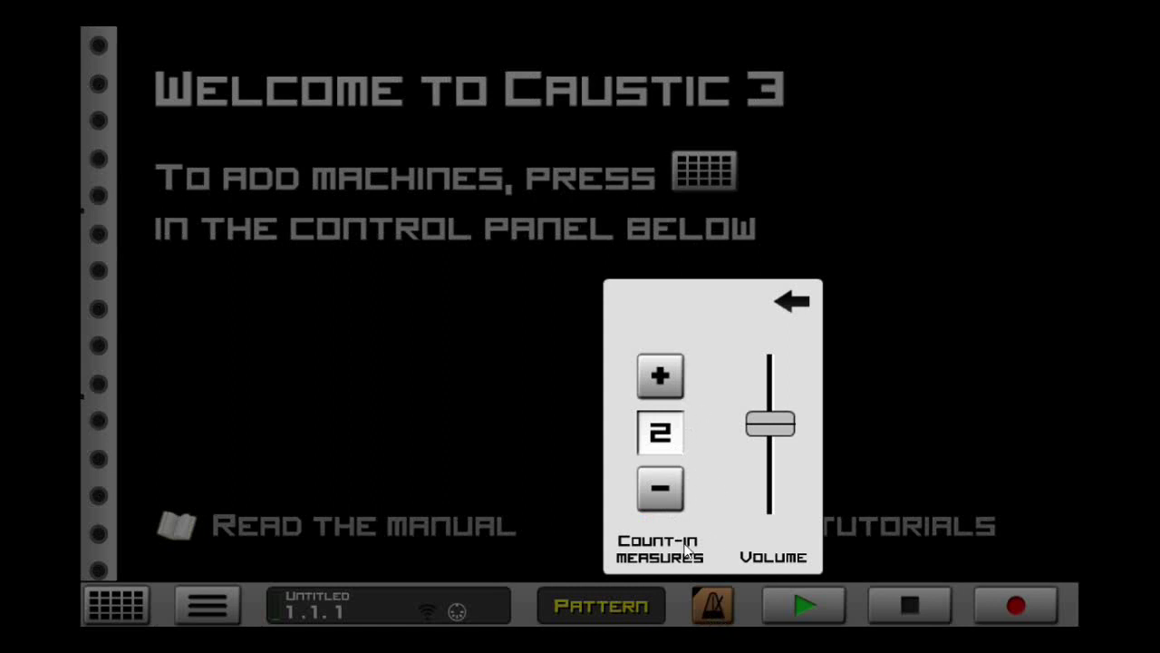
{"action": "left_click", "coordinate": [660, 491]}
{"action": "left_click", "coordinate": [790, 297]}
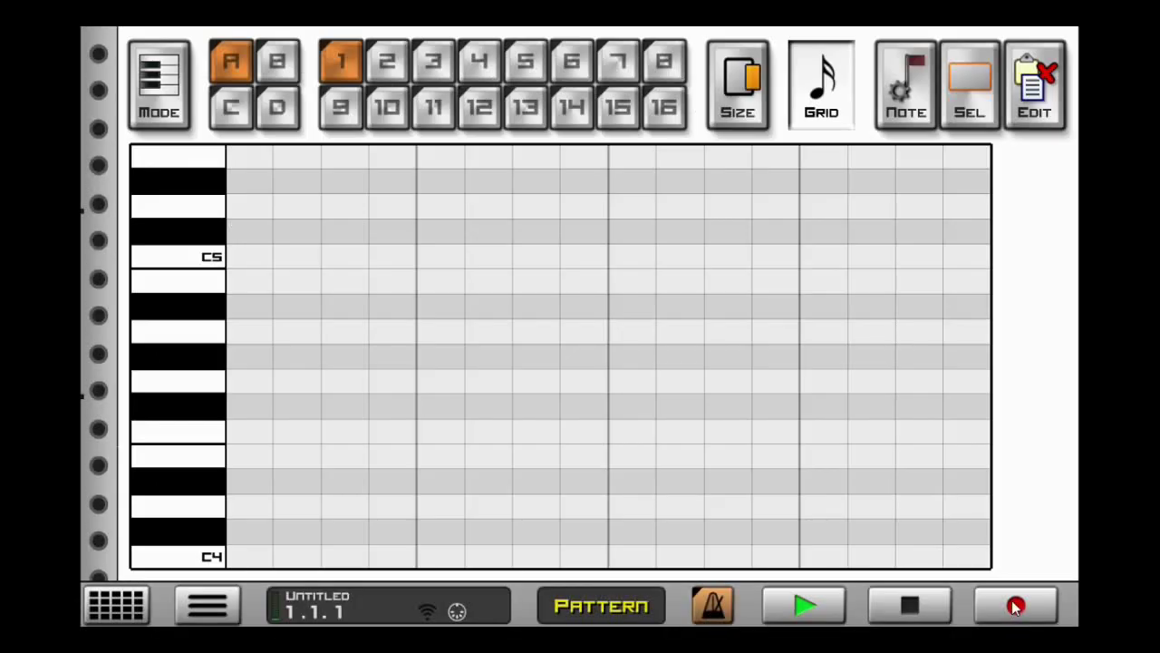
{"action": "left_click", "coordinate": [1015, 605]}
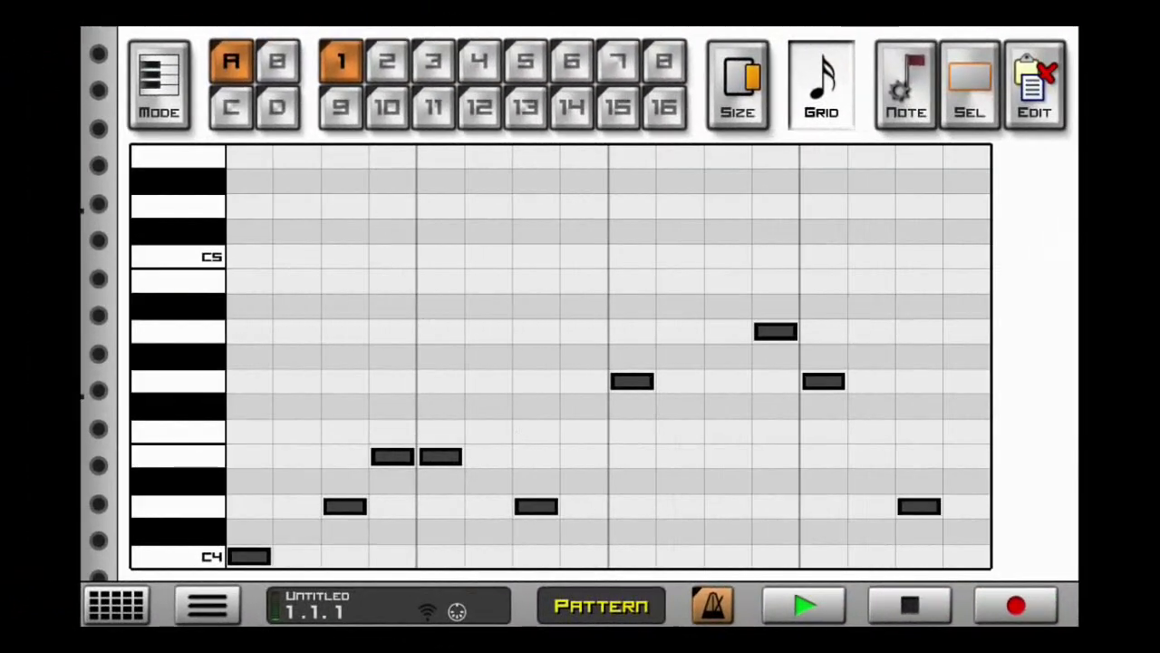
Step: Copy pattern A1's recorded notes and paste them into the other SubSynth's empty pattern
{"action": "left_click", "coordinate": [346, 57]}
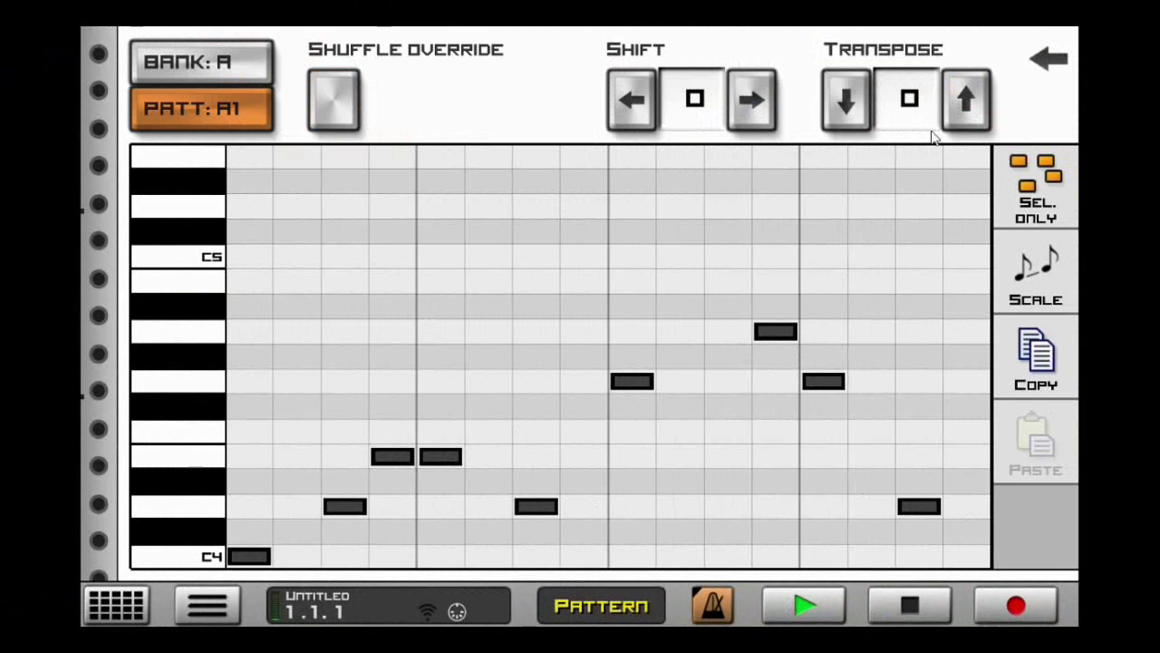
{"action": "left_click", "coordinate": [1038, 354]}
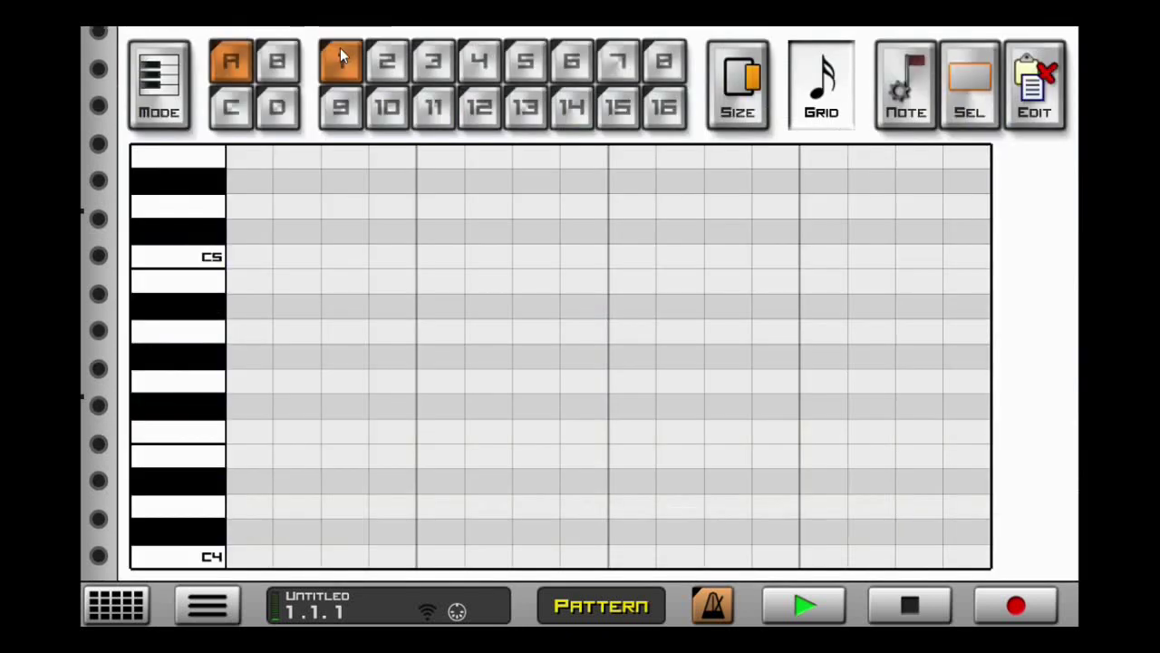
{"action": "left_click", "coordinate": [1036, 91]}
{"action": "left_click", "coordinate": [1033, 439]}
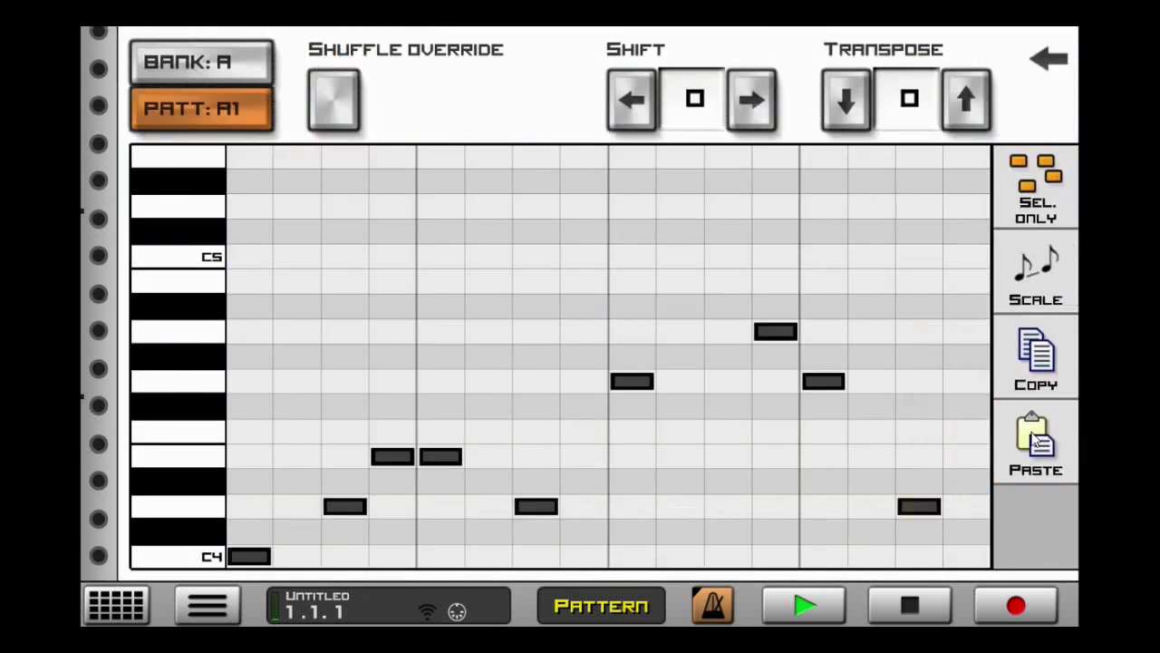
{"action": "left_click", "coordinate": [1049, 58]}
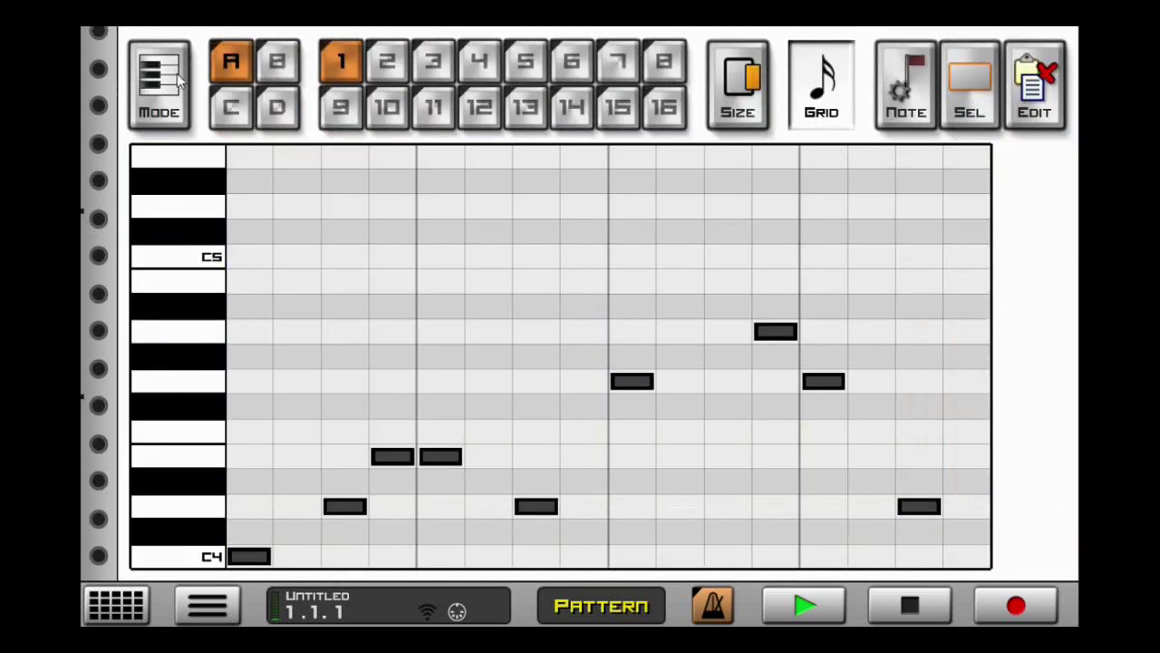
{"action": "left_click", "coordinate": [177, 76]}
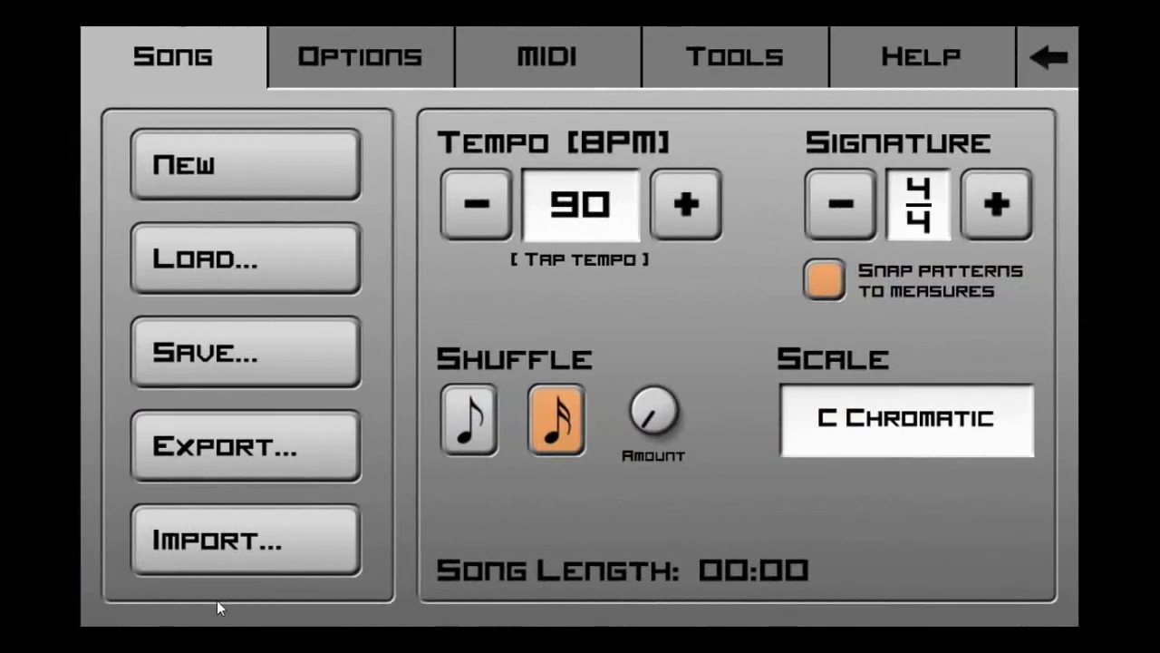
Step: Show the About Caustic screen under Help and reveal the Secret numpad dialog
{"action": "left_click", "coordinate": [862, 47]}
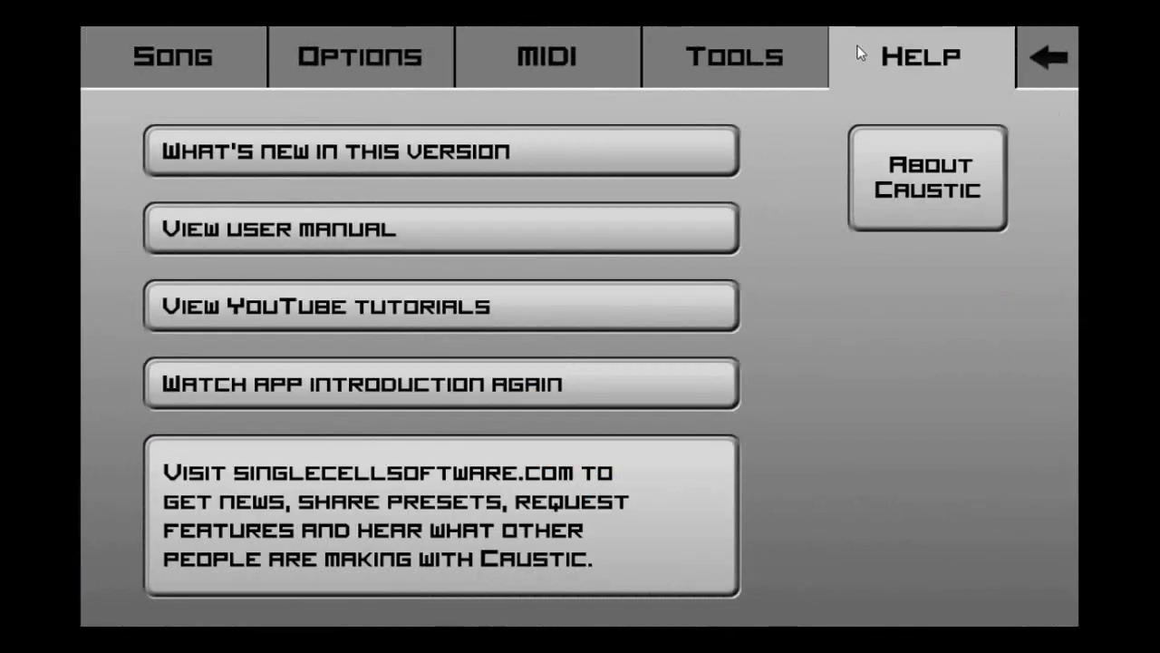
{"action": "left_click", "coordinate": [928, 189]}
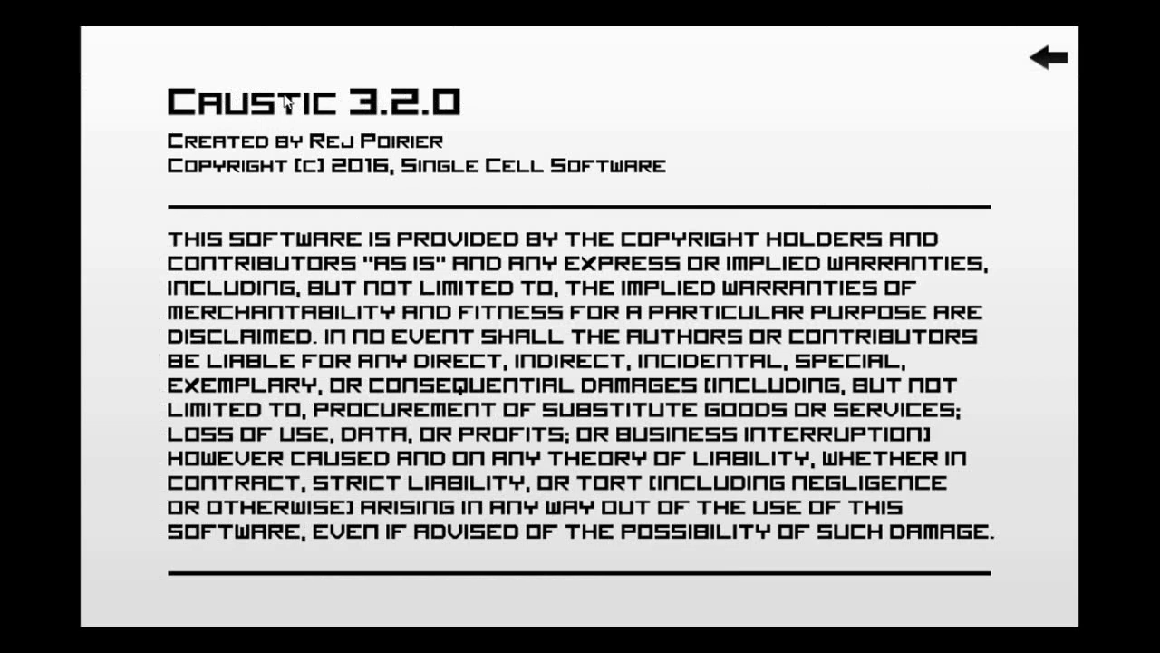
{"action": "left_click", "coordinate": [286, 102]}
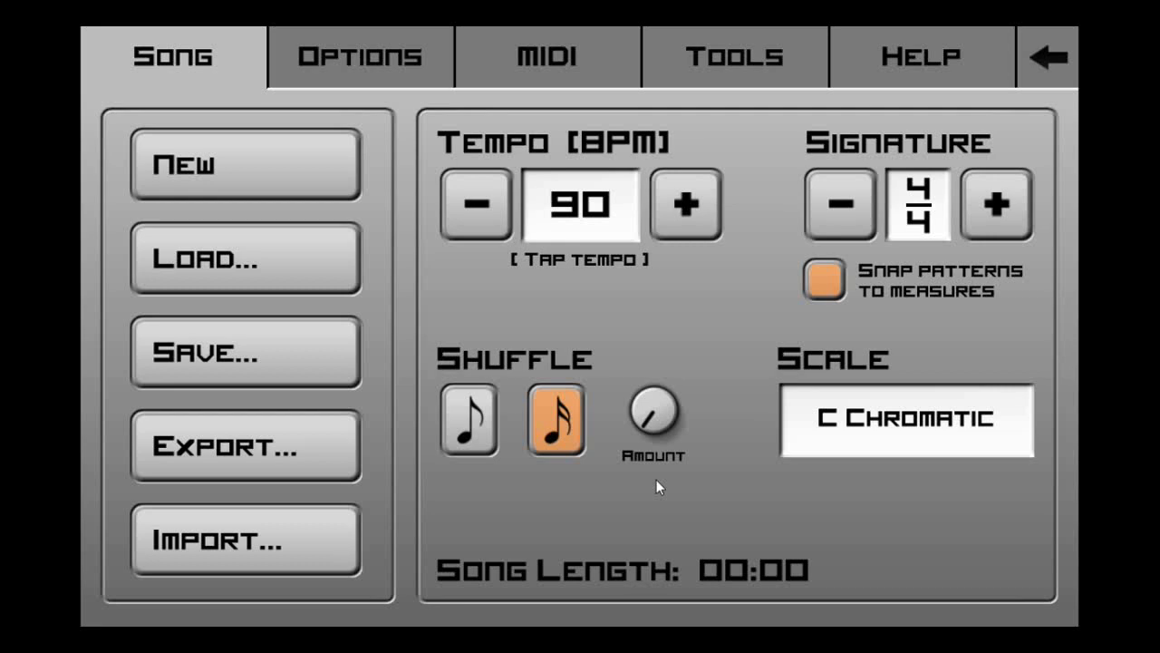
Step: Create a new custom scale named 'Hawaiian' in the scale editor
{"action": "left_click", "coordinate": [858, 441]}
{"action": "left_click", "coordinate": [990, 245]}
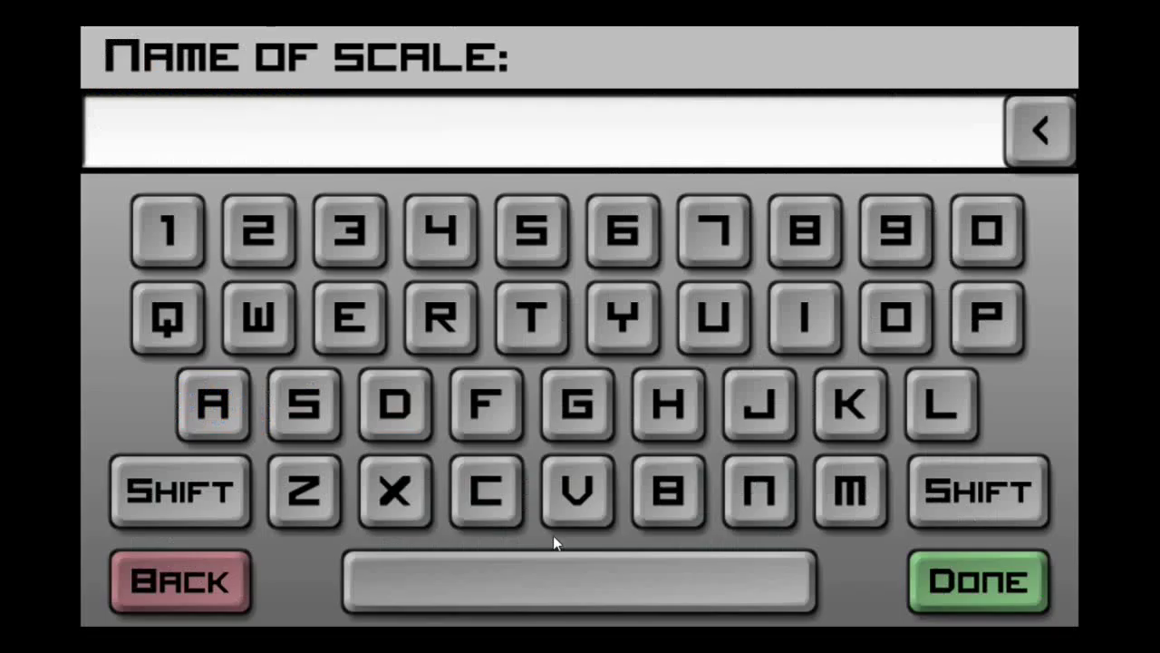
{"action": "left_click", "coordinate": [690, 415]}
{"action": "left_click", "coordinate": [238, 401]}
{"action": "left_click", "coordinate": [259, 319]}
{"action": "left_click", "coordinate": [216, 404]}
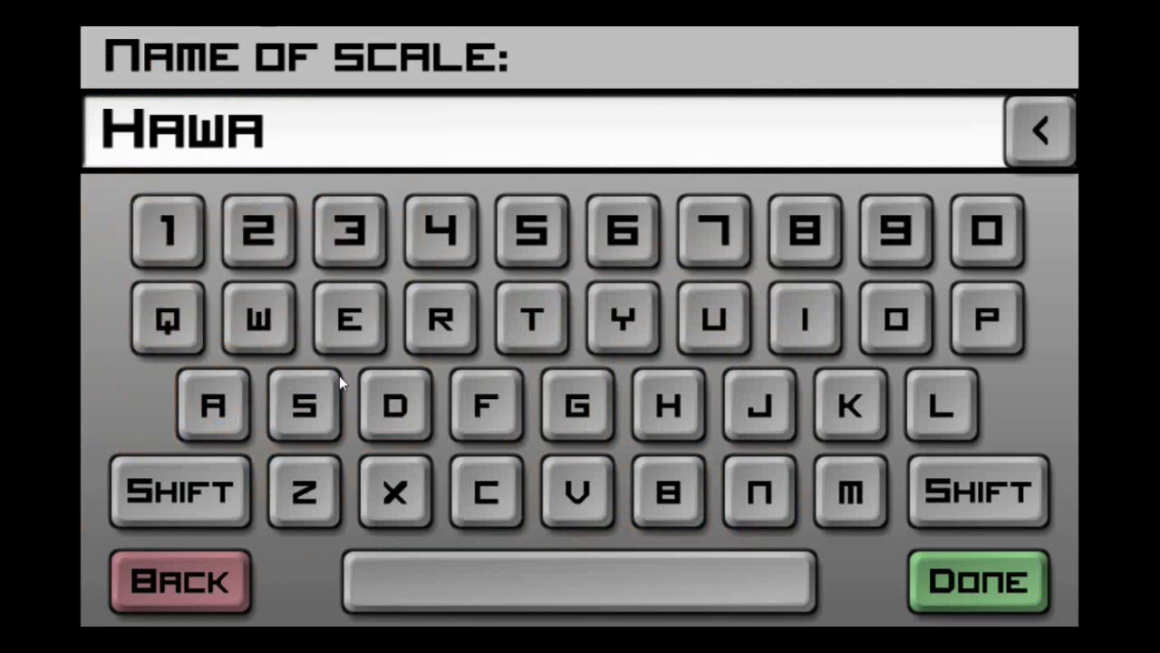
{"action": "left_click", "coordinate": [798, 316]}
{"action": "left_click", "coordinate": [798, 315]}
{"action": "left_click", "coordinate": [213, 404]}
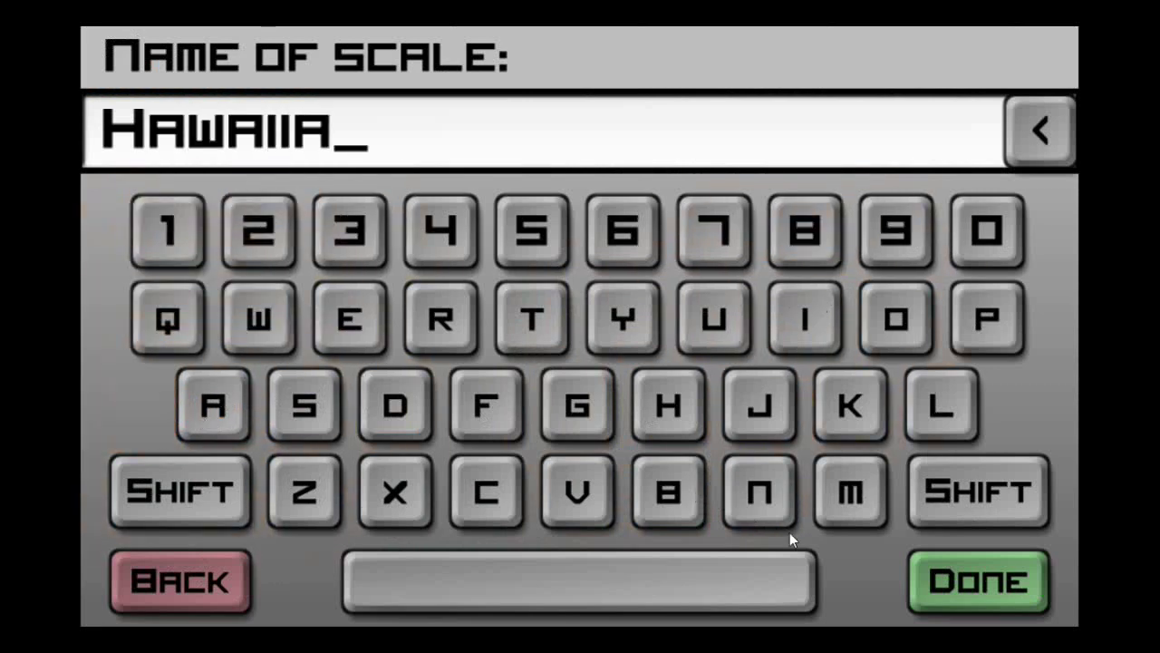
{"action": "left_click", "coordinate": [769, 497]}
{"action": "left_click", "coordinate": [1042, 588]}
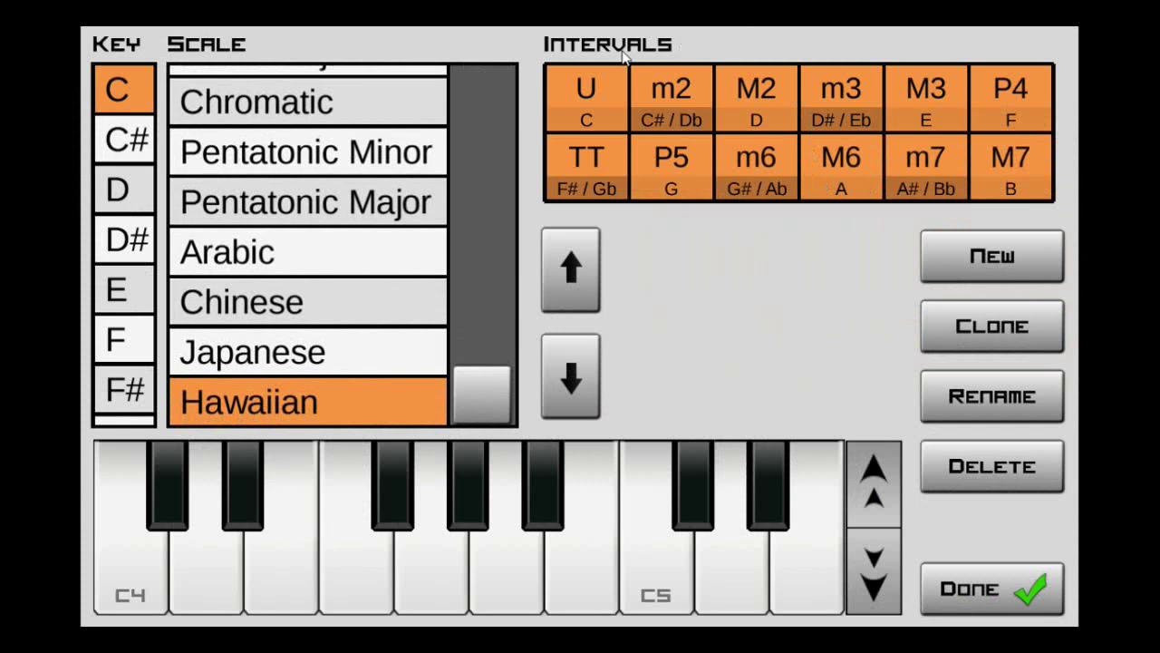
Step: Remove the m2, M3, TT, m6 and m7 intervals from the Hawaiian scale
{"action": "left_click", "coordinate": [670, 91]}
{"action": "left_click", "coordinate": [931, 104]}
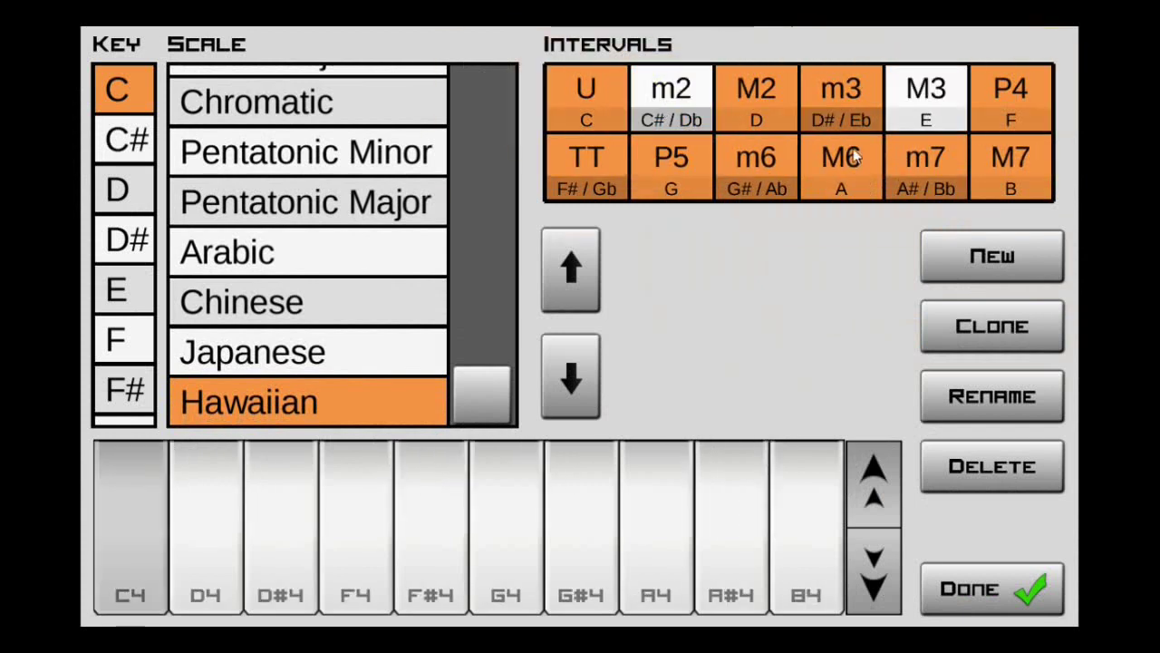
{"action": "left_click", "coordinate": [631, 165]}
{"action": "left_click", "coordinate": [756, 164]}
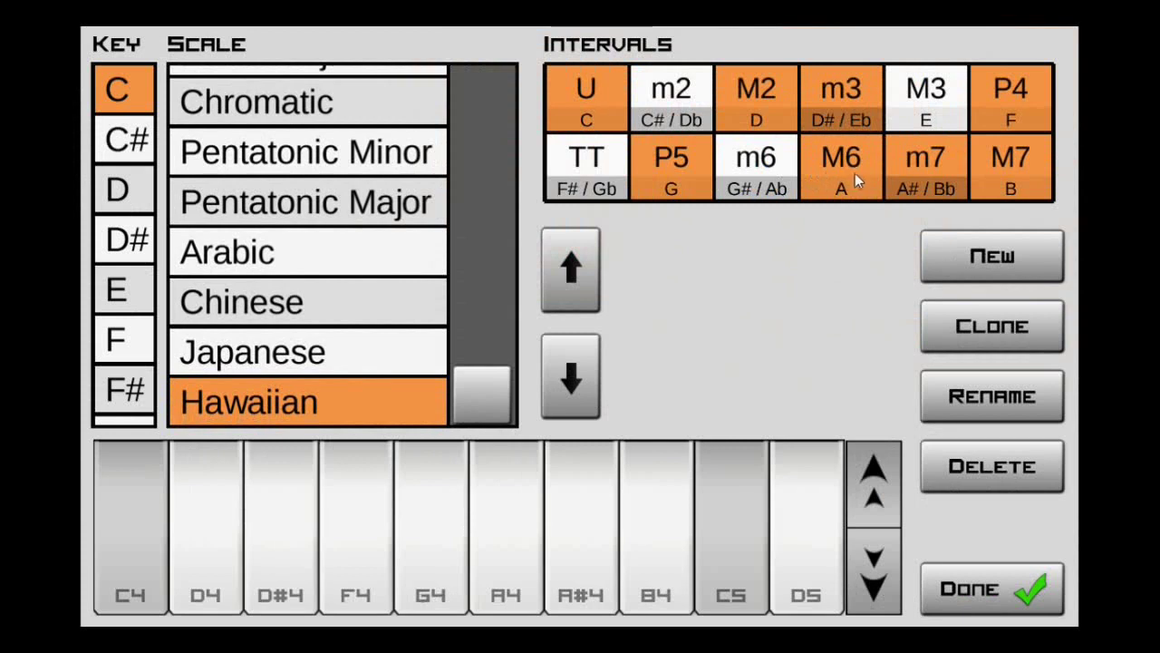
{"action": "left_click", "coordinate": [905, 166]}
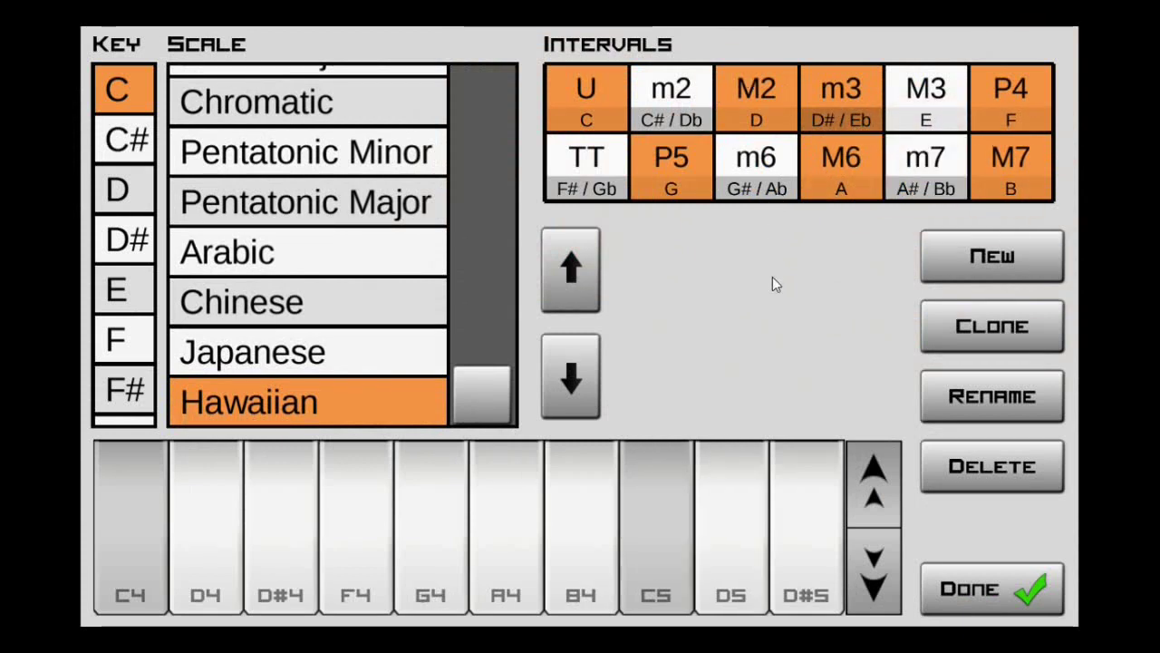
{"action": "left_click", "coordinate": [1008, 595]}
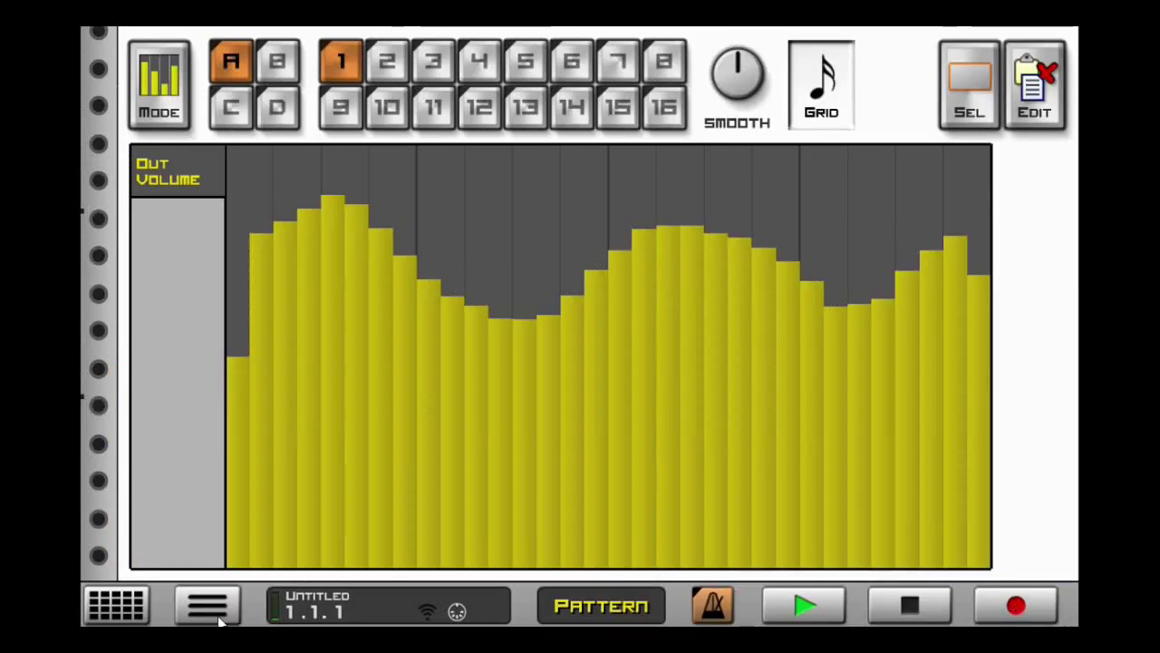
Step: Check the song settings, then select and delete the Hawaiian scale
{"action": "left_click", "coordinate": [214, 613]}
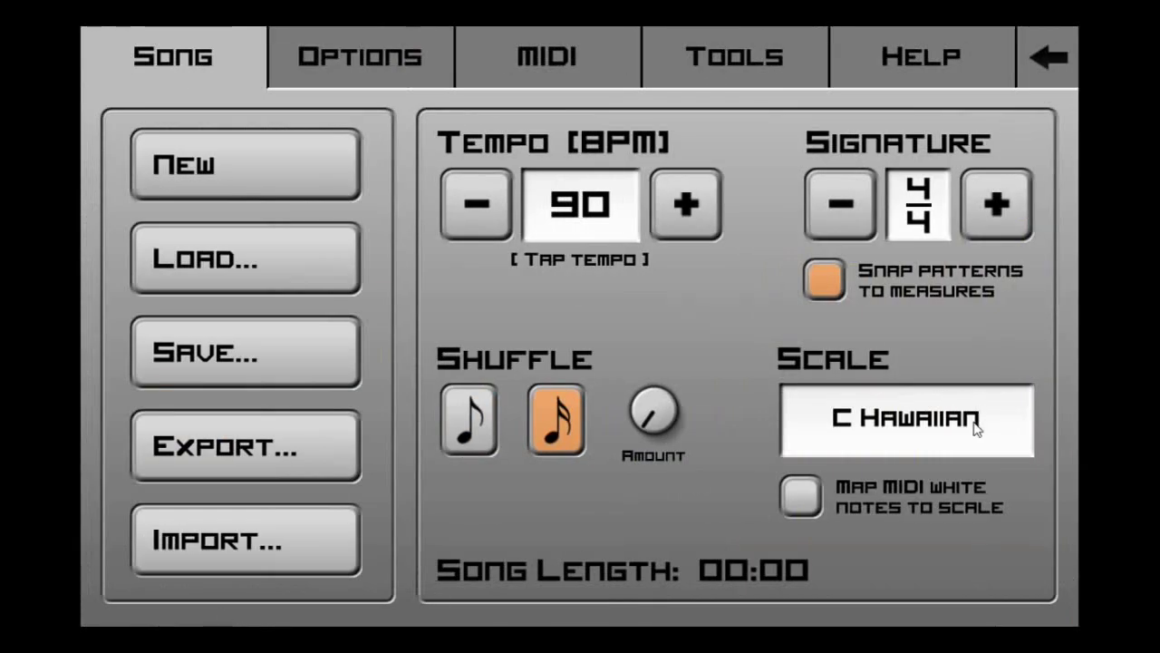
{"action": "left_click", "coordinate": [1050, 57]}
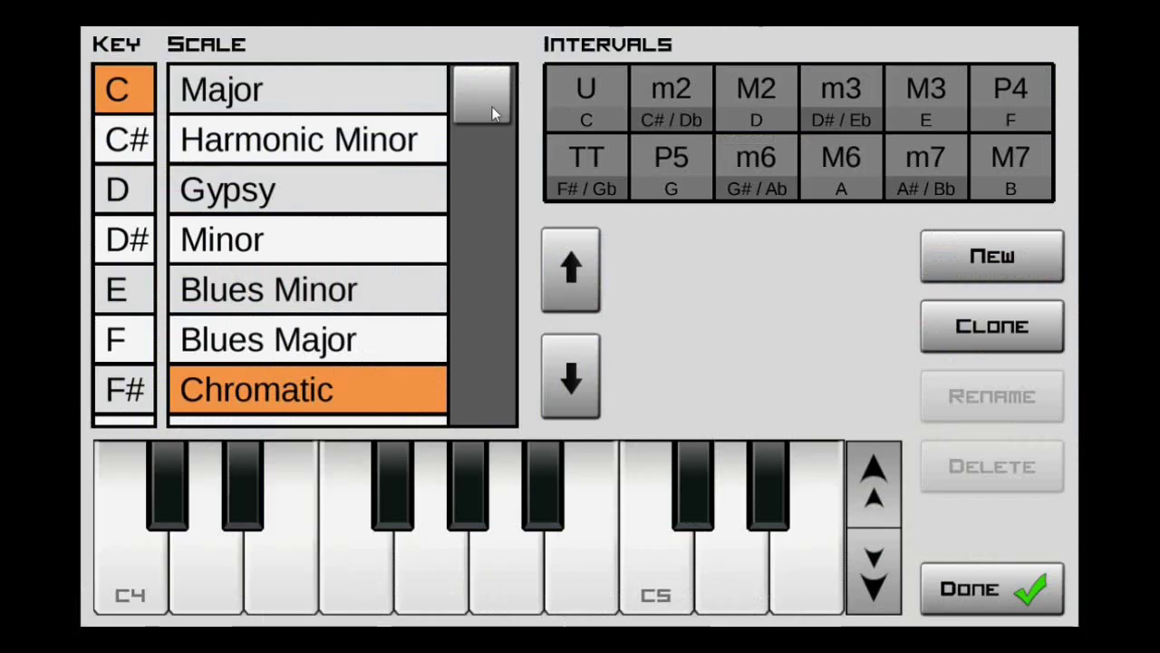
{"action": "left_click_drag", "start_coordinate": [482, 96], "coordinate": [420, 417]}
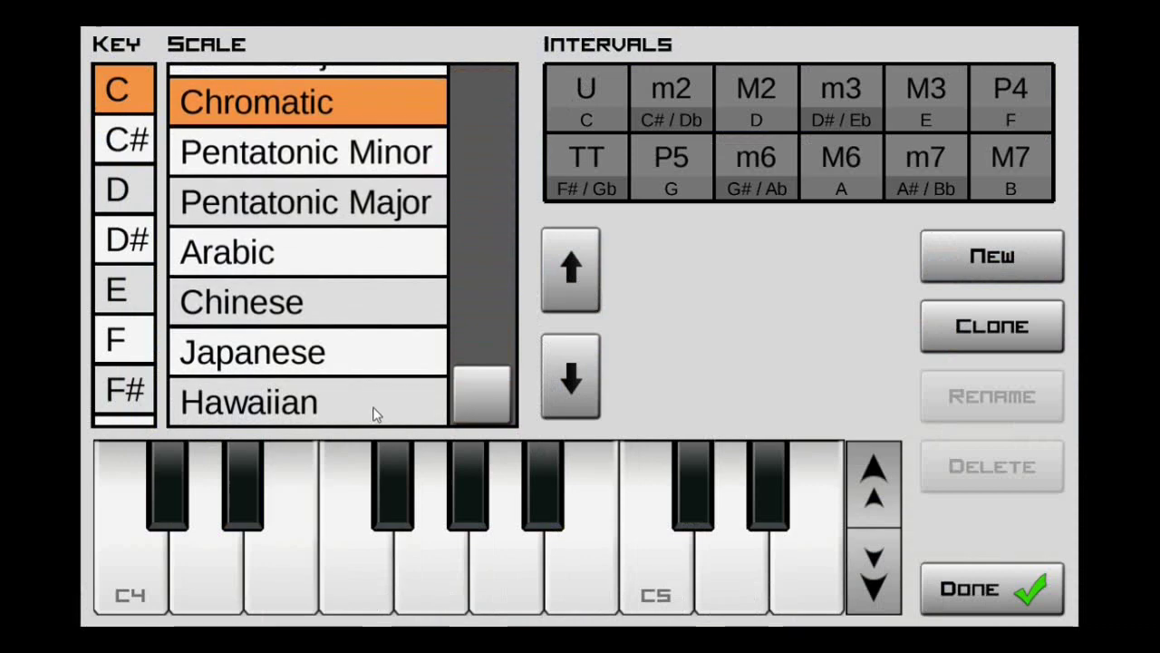
{"action": "left_click", "coordinate": [361, 408]}
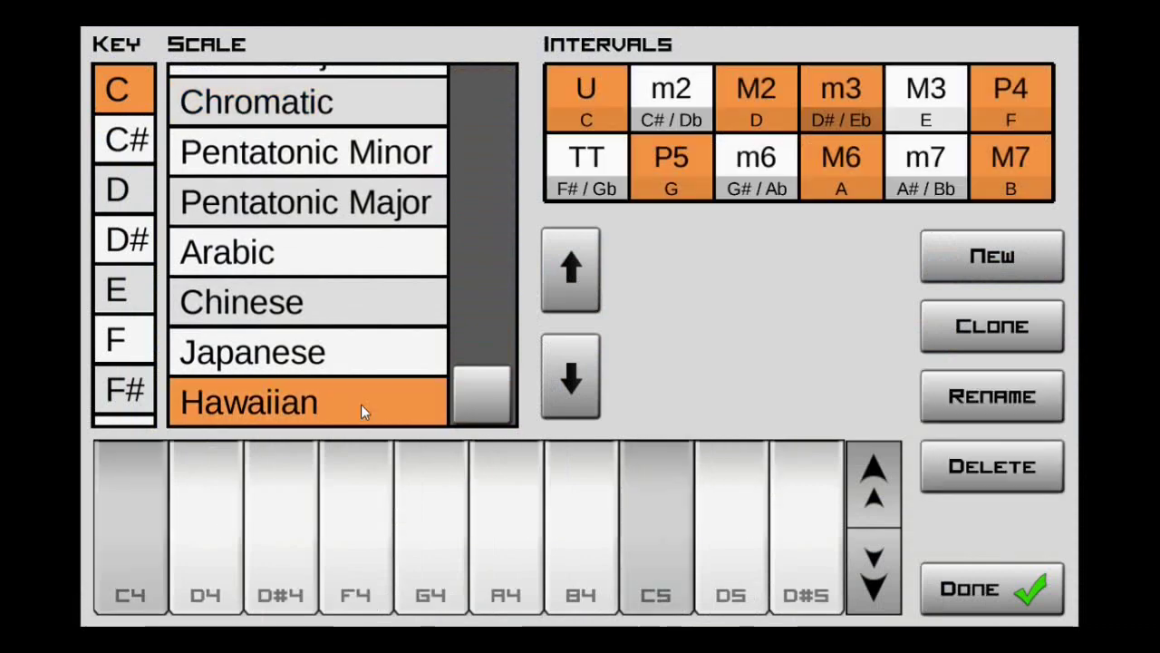
{"action": "left_click", "coordinate": [994, 468]}
{"action": "left_click_drag", "start_coordinate": [482, 96], "coordinate": [546, 498]}
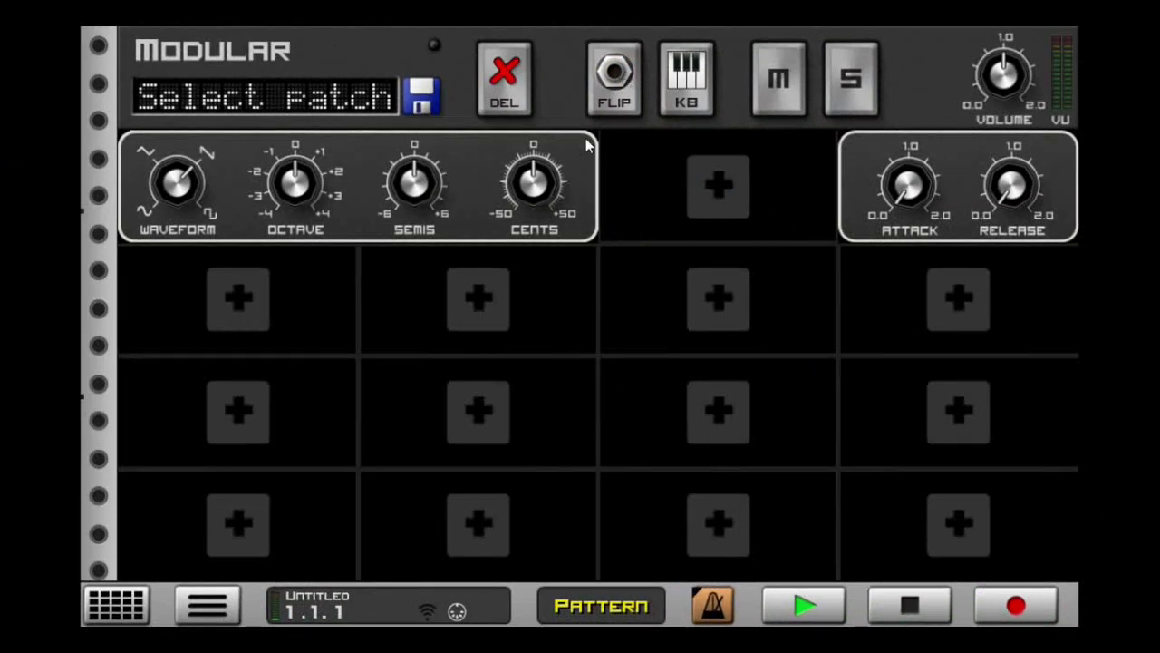
Step: Flip the Modular rack to view its cabling, flip back, and show the keyboard
{"action": "left_click", "coordinate": [607, 99]}
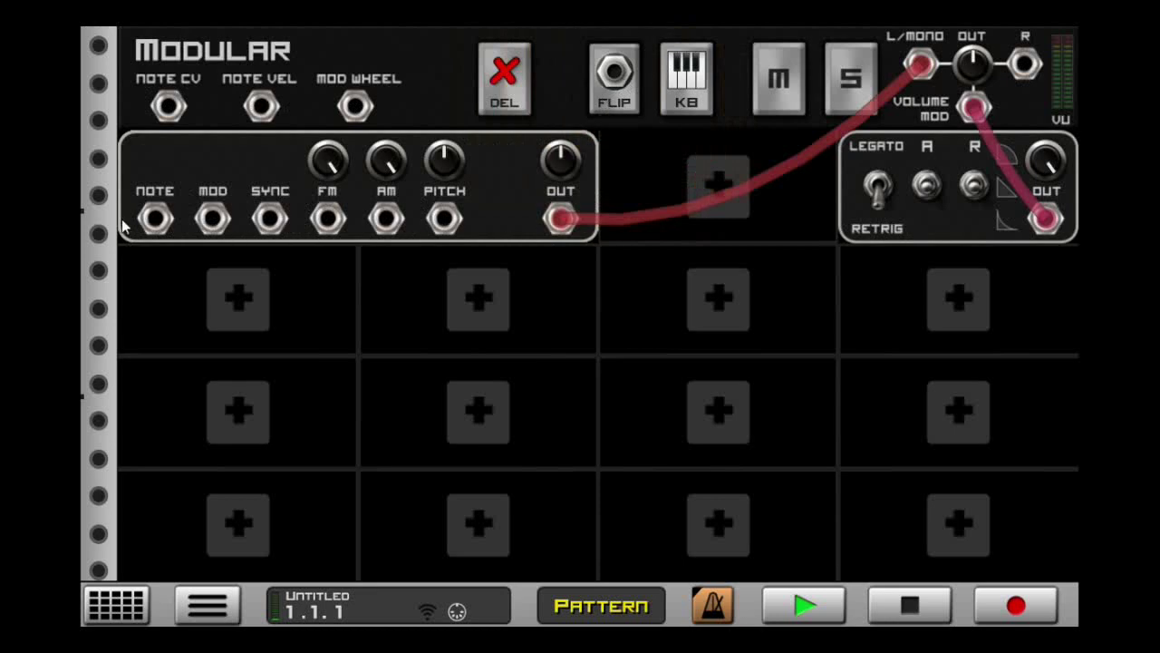
{"action": "left_click", "coordinate": [600, 107]}
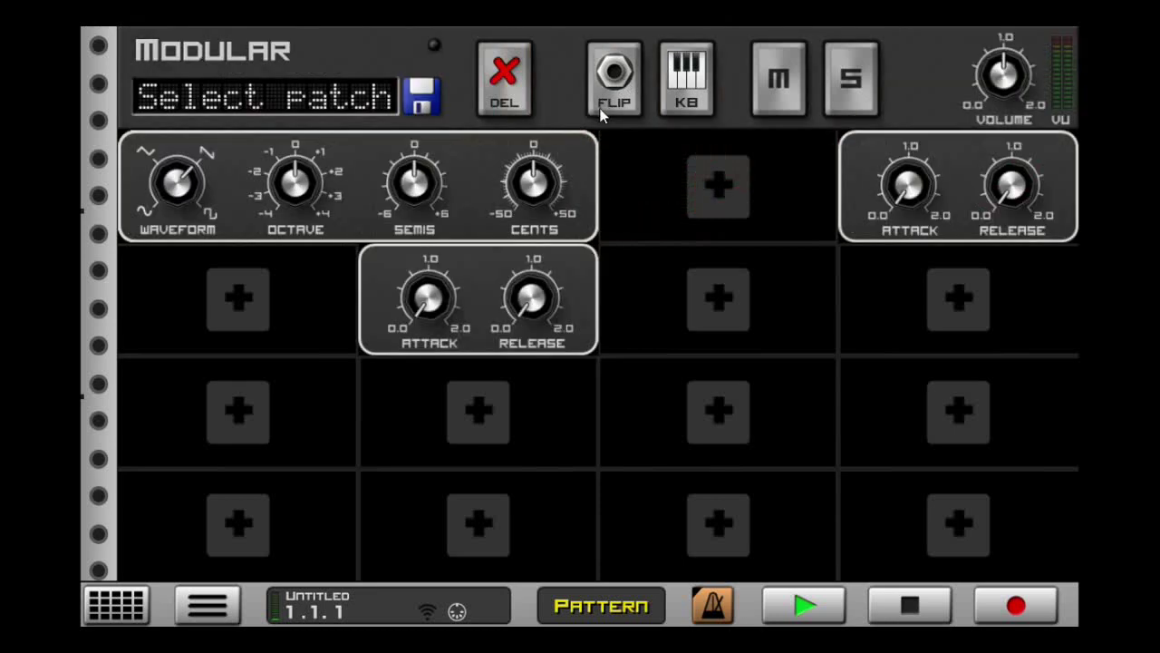
{"action": "left_click", "coordinate": [686, 80]}
Step: Raise the middle envelope's attack toward 1.0, adjust sustain, and audition C4, D4 and E4
{"action": "left_click_drag", "start_coordinate": [430, 299], "coordinate": [453, 260]}
{"action": "left_click", "coordinate": [262, 531]}
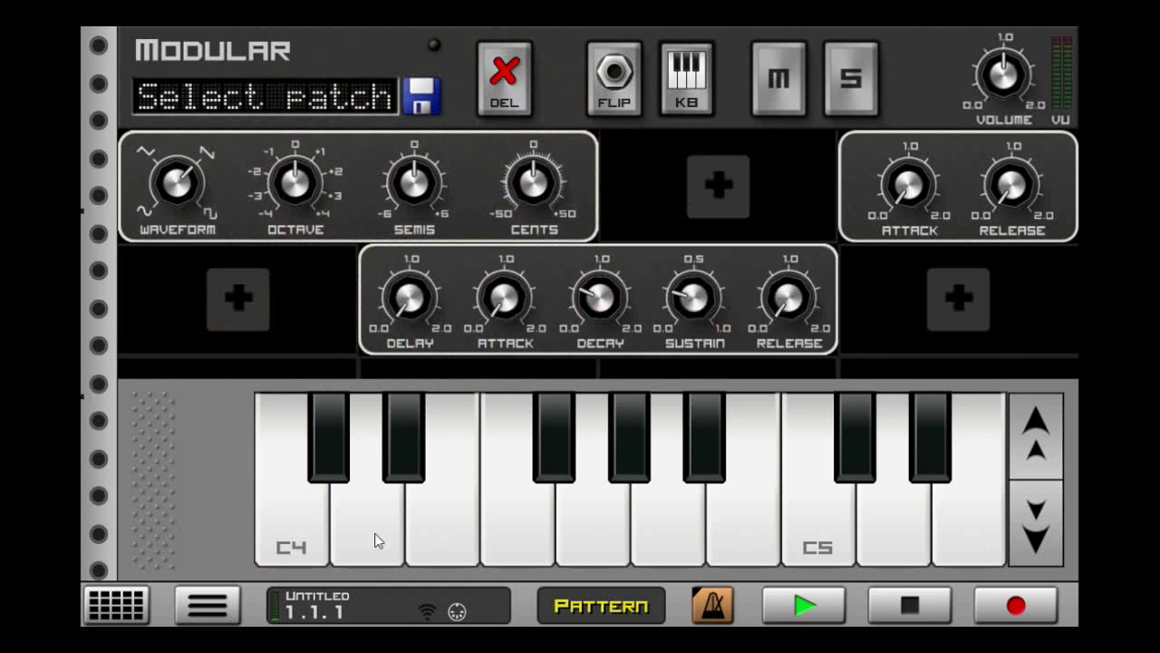
{"action": "left_click", "coordinate": [377, 540]}
{"action": "left_click_drag", "start_coordinate": [695, 297], "coordinate": [751, 173]}
{"action": "left_click", "coordinate": [460, 490]}
Step: Hold and release D4, then replay it several times to hear the decay
{"action": "left_click", "coordinate": [386, 519]}
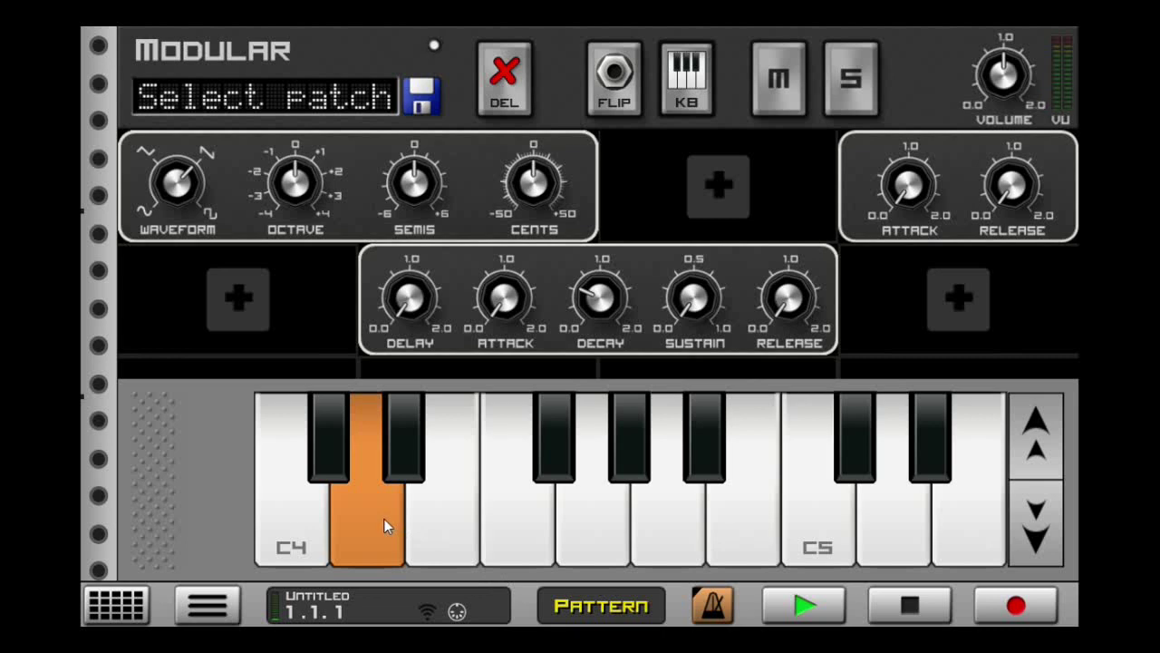
{"action": "left_click", "coordinate": [580, 308]}
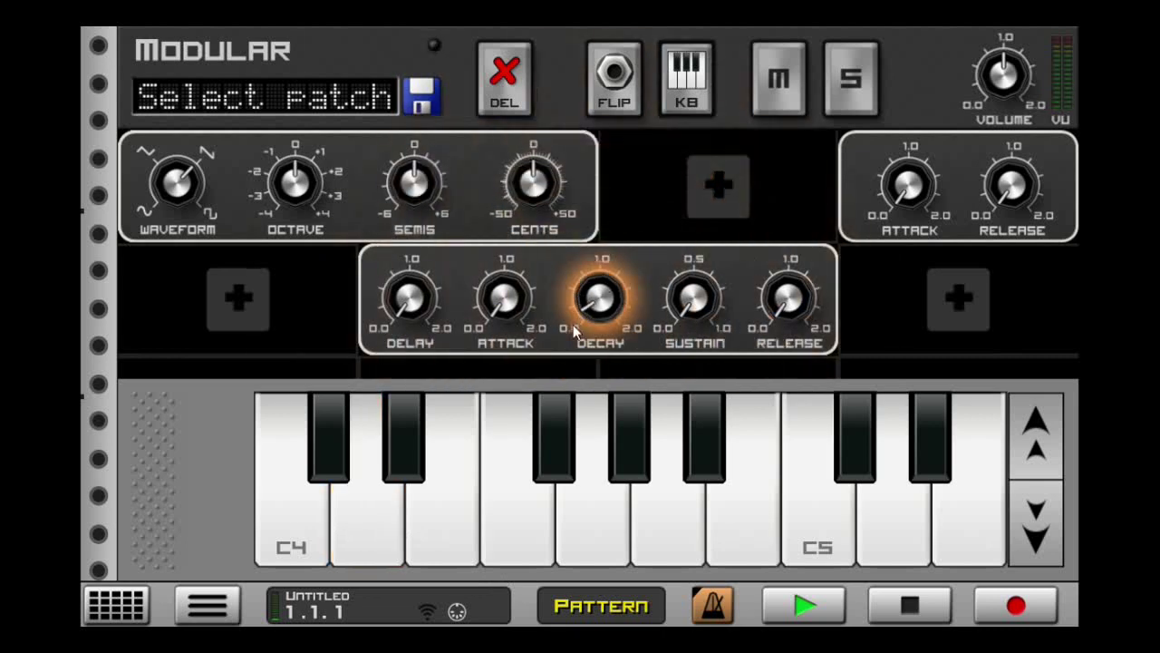
{"action": "left_click", "coordinate": [375, 515]}
{"action": "left_click", "coordinate": [374, 516]}
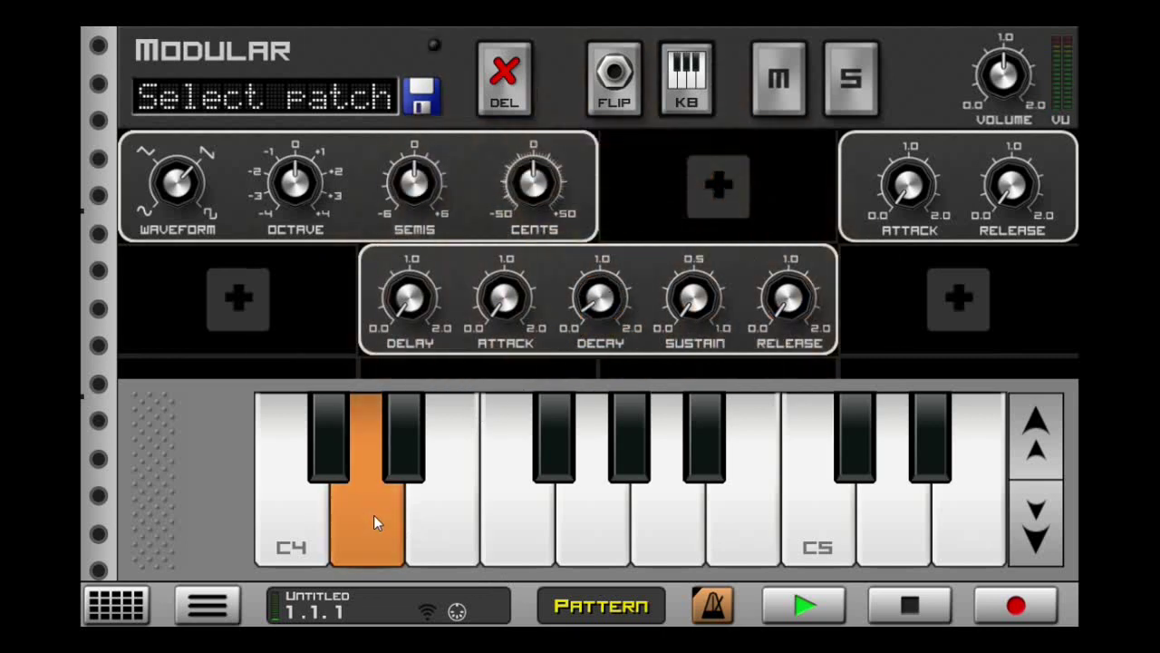
{"action": "left_click", "coordinate": [373, 516]}
{"action": "left_click", "coordinate": [373, 517]}
{"action": "left_click", "coordinate": [622, 101]}
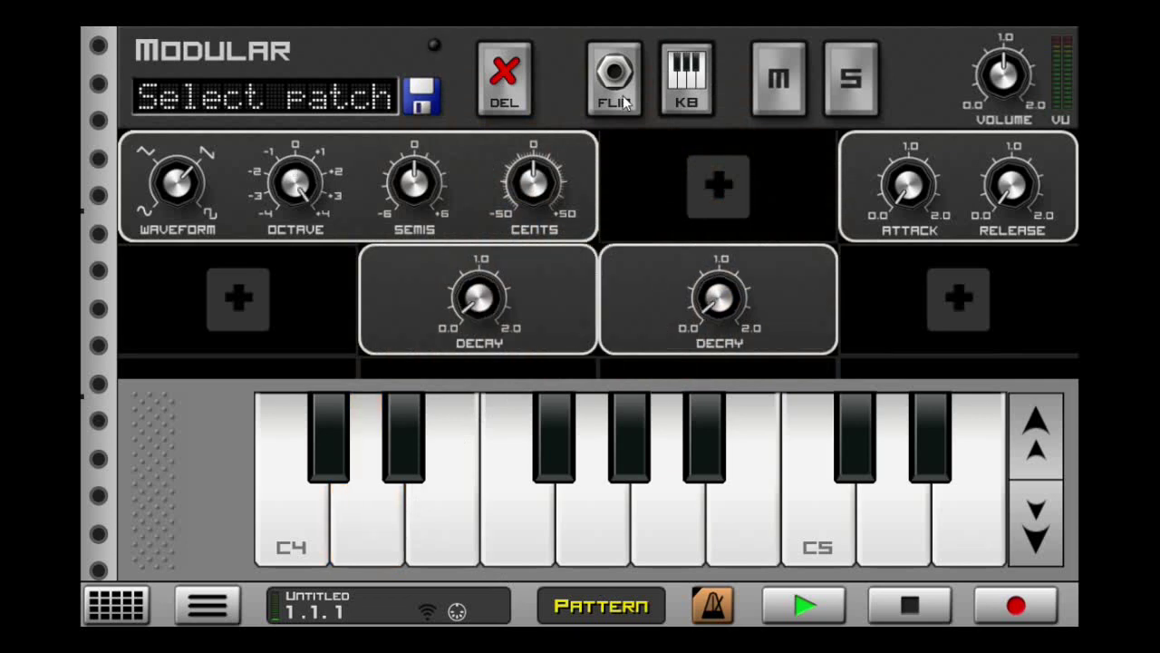
Step: Flip the rack and cable the second decay's OUT into the first decay's MOD input
{"action": "left_click", "coordinate": [509, 516]}
{"action": "left_click", "coordinate": [510, 512]}
{"action": "left_click", "coordinate": [509, 513]}
{"action": "left_click", "coordinate": [509, 512]}
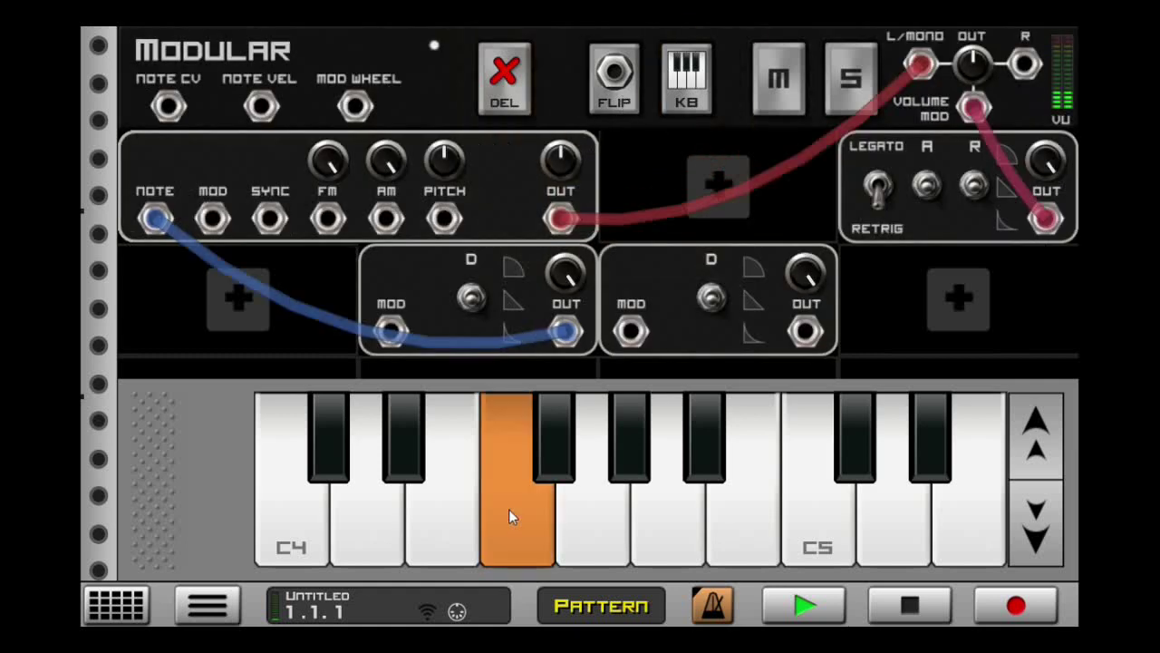
{"action": "left_click_drag", "start_coordinate": [805, 331], "coordinate": [390, 331]}
{"action": "left_click", "coordinate": [602, 100]}
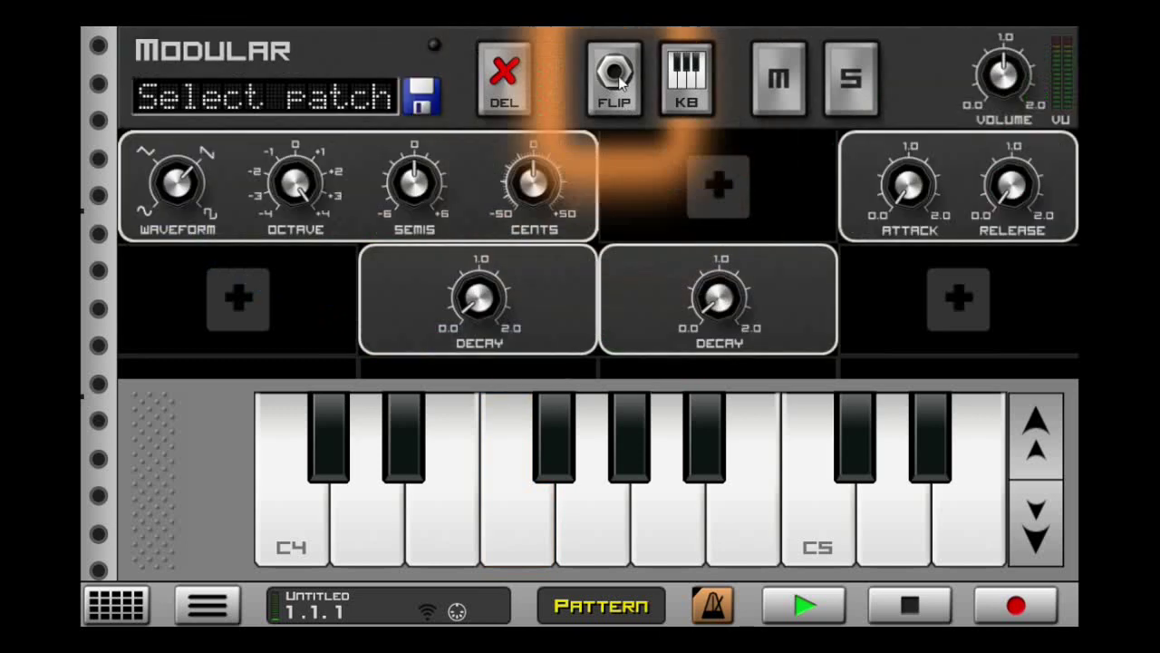
Step: Play E4 repeatedly to audition the modulated decay
{"action": "left_click", "coordinate": [526, 525]}
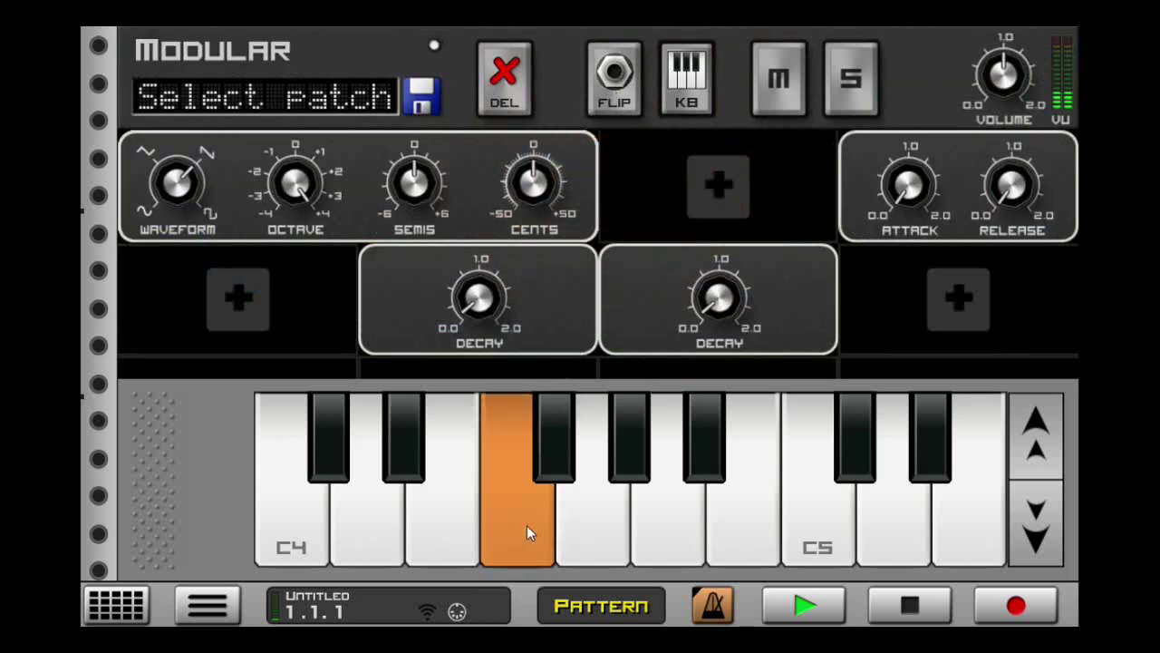
{"action": "left_click", "coordinate": [527, 525]}
{"action": "left_click", "coordinate": [525, 525]}
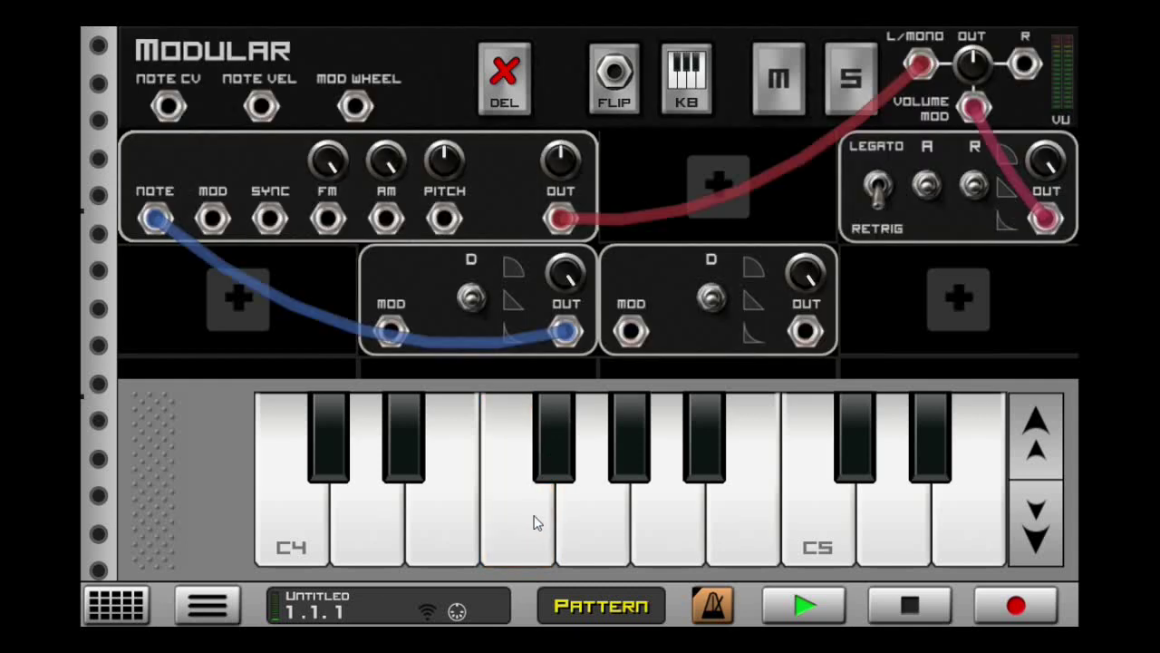
{"action": "left_click", "coordinate": [534, 517]}
{"action": "left_click", "coordinate": [535, 516]}
{"action": "left_click", "coordinate": [533, 515]}
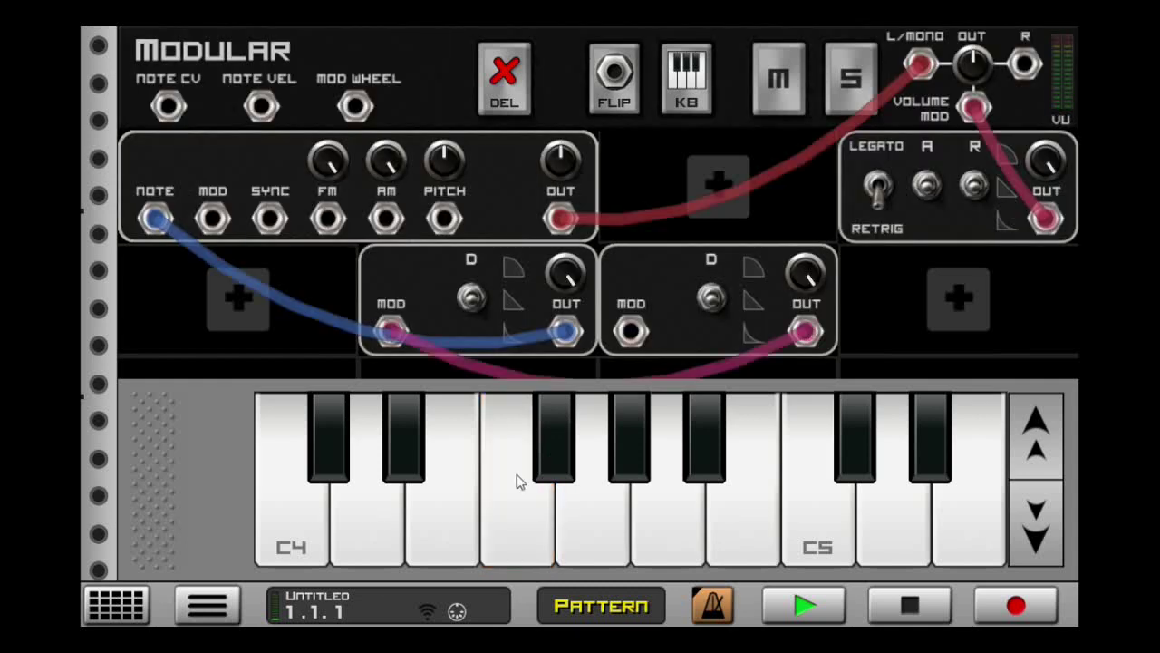
{"action": "left_click", "coordinate": [518, 476]}
{"action": "left_click", "coordinate": [517, 476]}
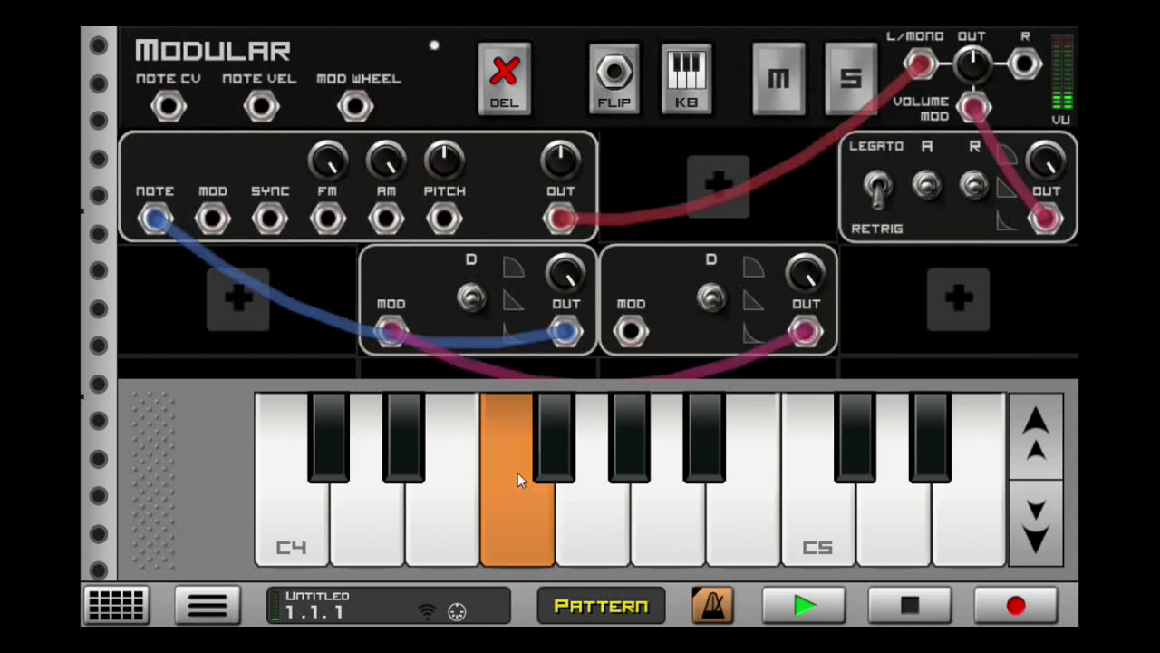
{"action": "left_click", "coordinate": [517, 475]}
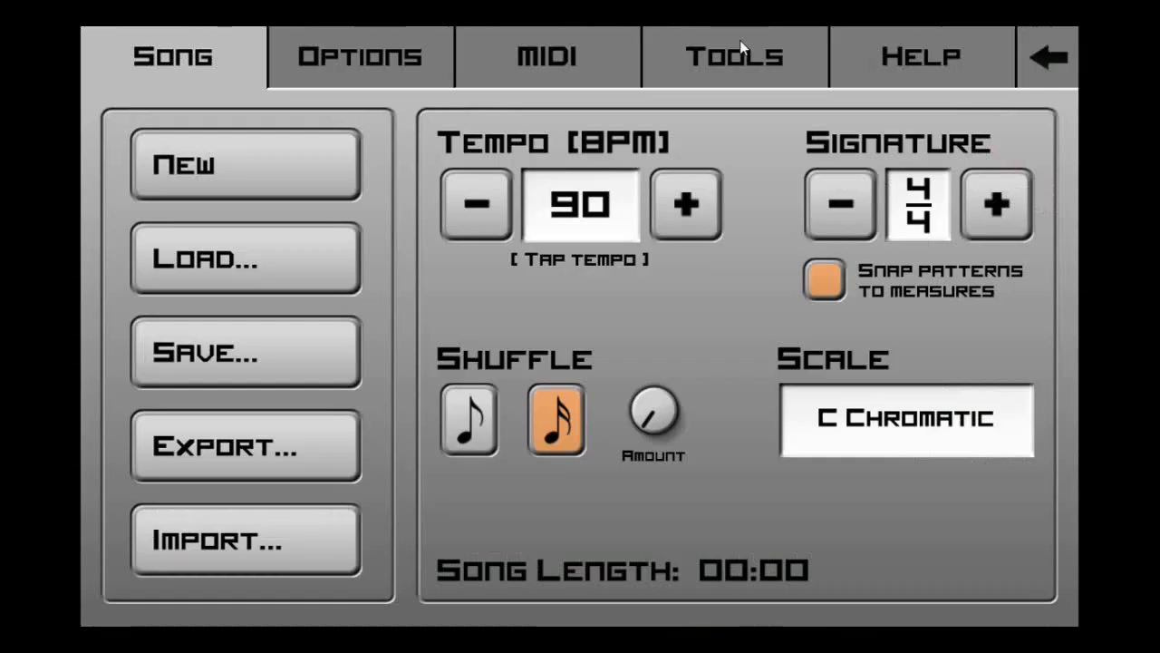
Step: Open the stand-alone WAV editor from Tools and load the Dance Snare sample
{"action": "left_click", "coordinate": [740, 40]}
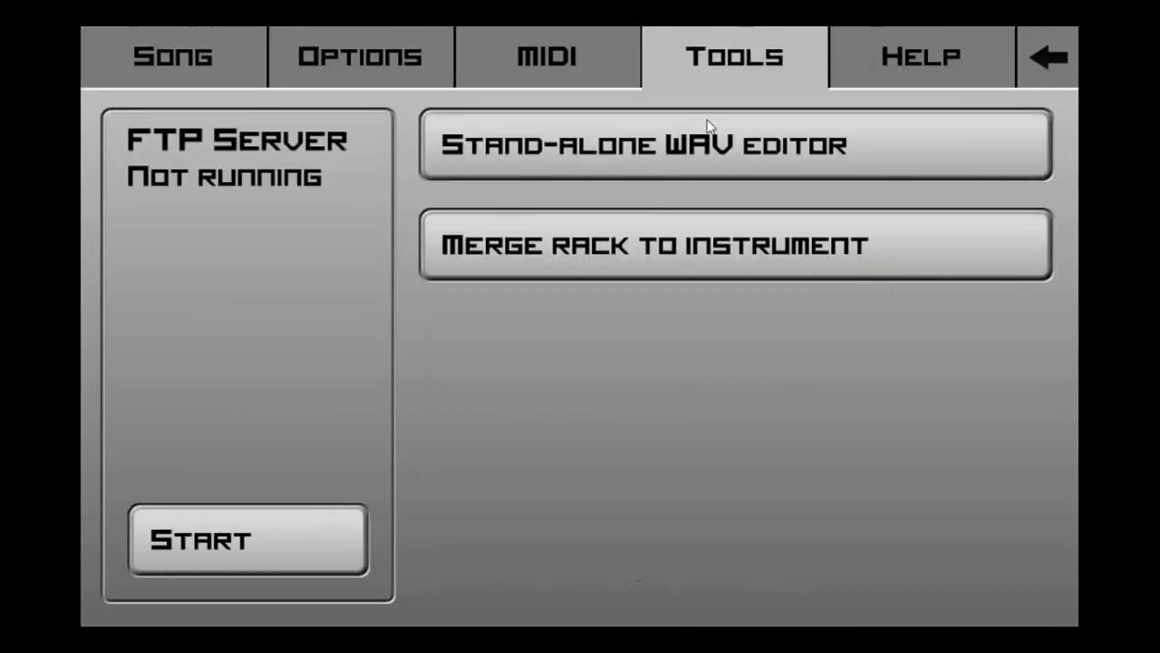
{"action": "left_click", "coordinate": [692, 155]}
{"action": "left_click", "coordinate": [187, 55]}
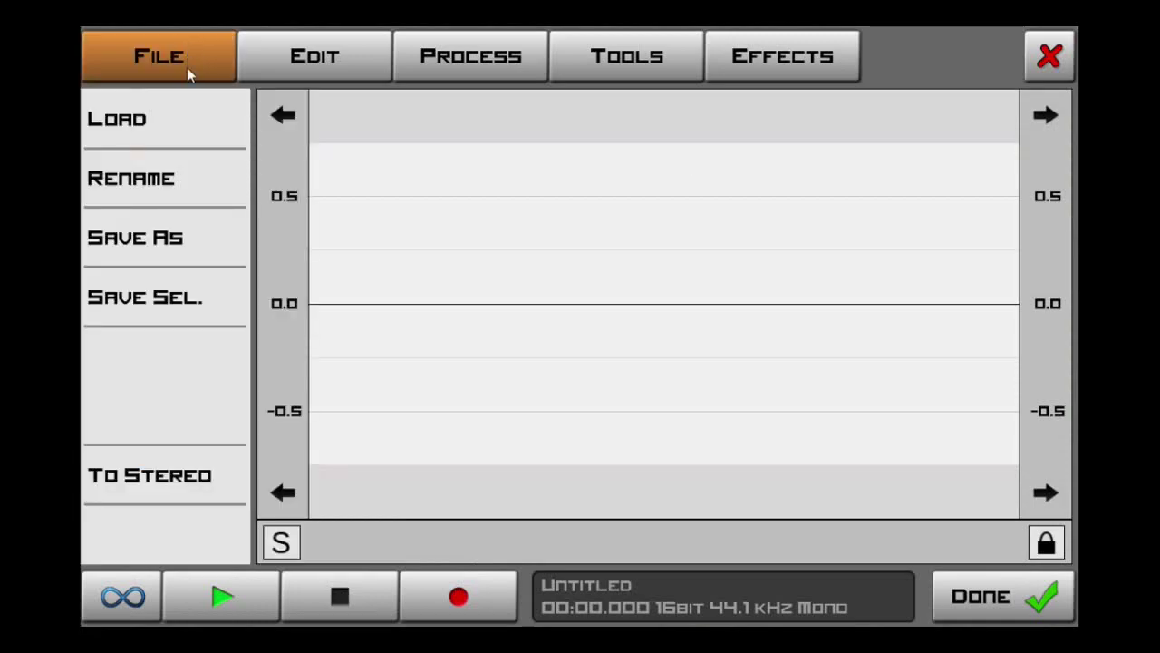
{"action": "left_click", "coordinate": [189, 119]}
{"action": "scroll", "coordinate": [426, 304], "scroll_direction": "down", "scroll_amount": 5}
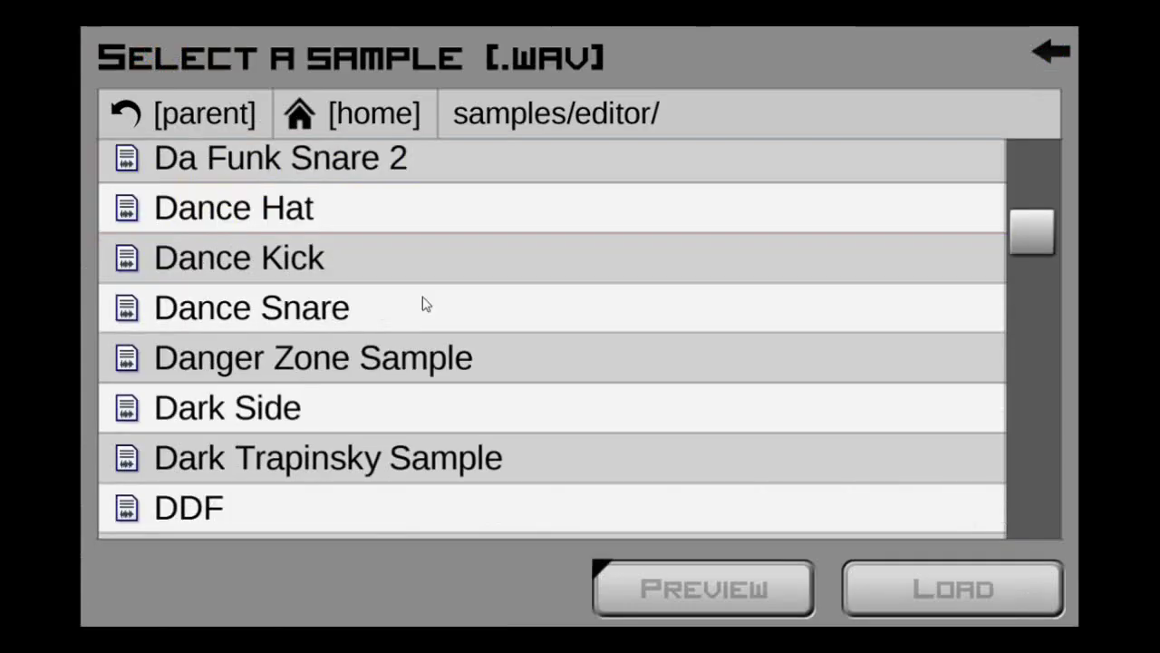
{"action": "left_click", "coordinate": [426, 305]}
{"action": "left_click", "coordinate": [967, 600]}
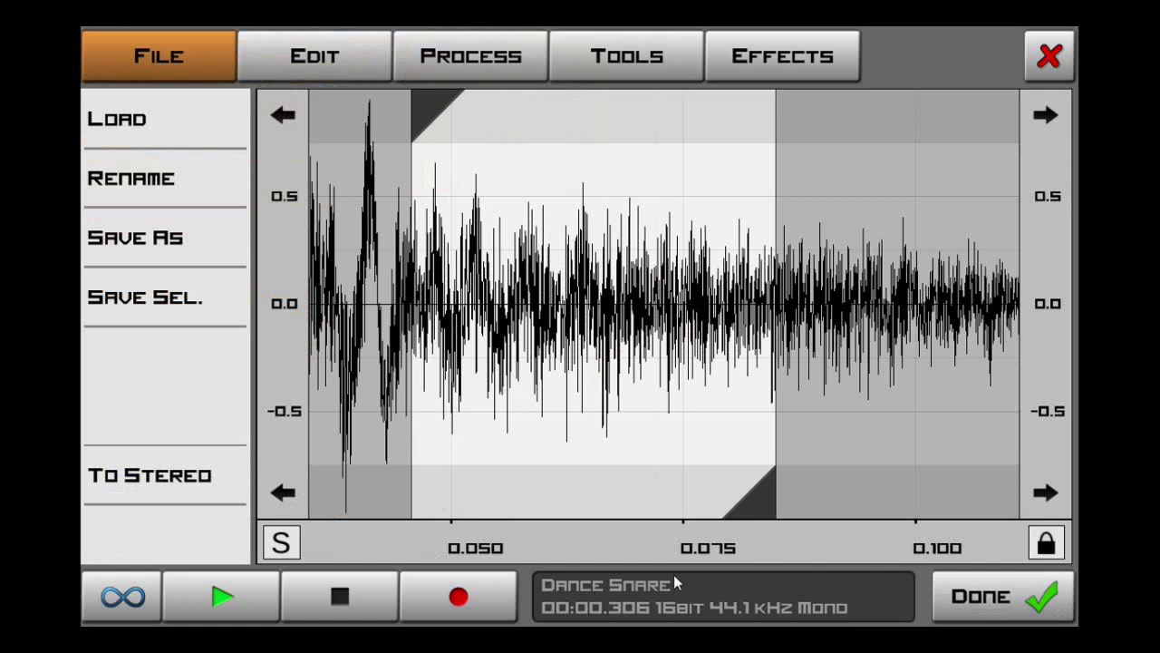
Step: Select the 0.050–0.075 range of the waveform and zoom in on it
{"action": "left_click", "coordinate": [1047, 544]}
{"action": "left_click_drag", "start_coordinate": [757, 499], "coordinate": [684, 499]}
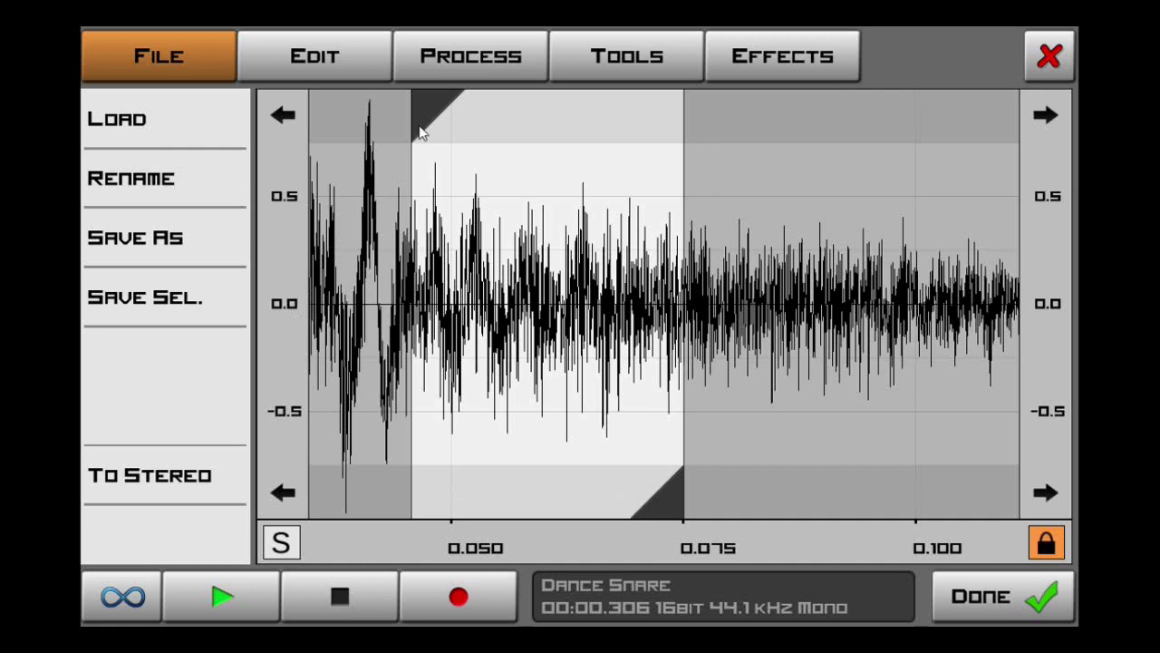
{"action": "left_click_drag", "start_coordinate": [419, 132], "coordinate": [445, 148]}
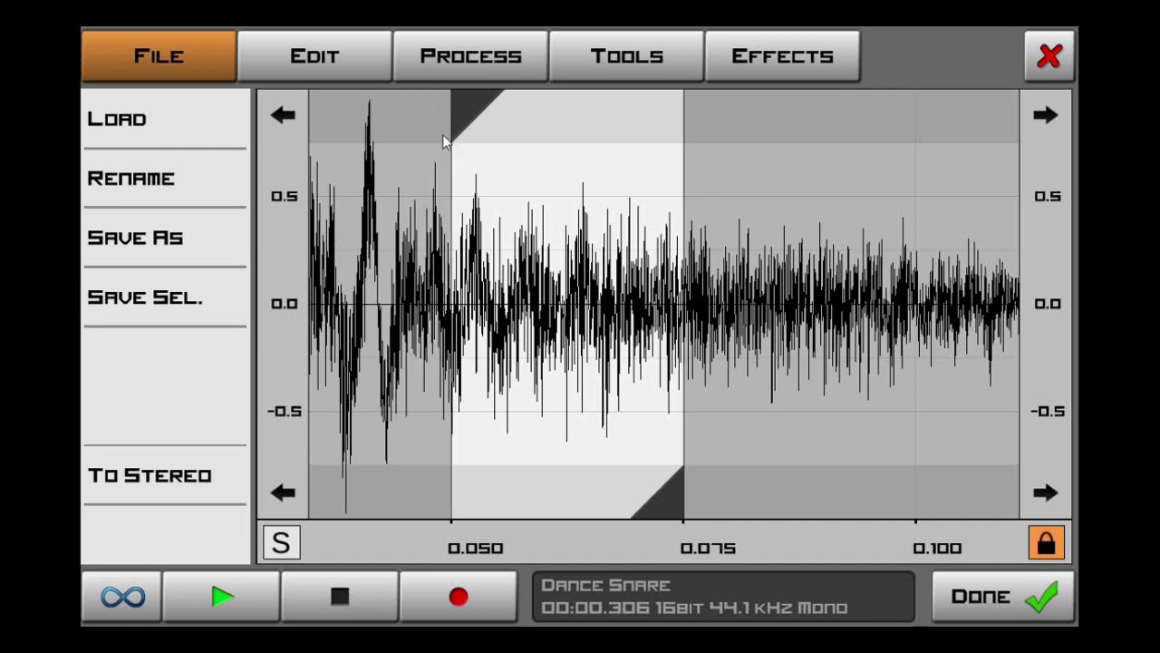
{"action": "double_click", "coordinate": [509, 429]}
{"action": "mouse_move", "coordinate": [508, 430]}
{"action": "left_mouse_down"}
{"action": "mouse_move", "coordinate": [832, 460]}
{"action": "mouse_move", "coordinate": [585, 450]}
{"action": "mouse_move", "coordinate": [545, 464]}
{"action": "mouse_move", "coordinate": [116, 479]}
{"action": "left_mouse_up"}
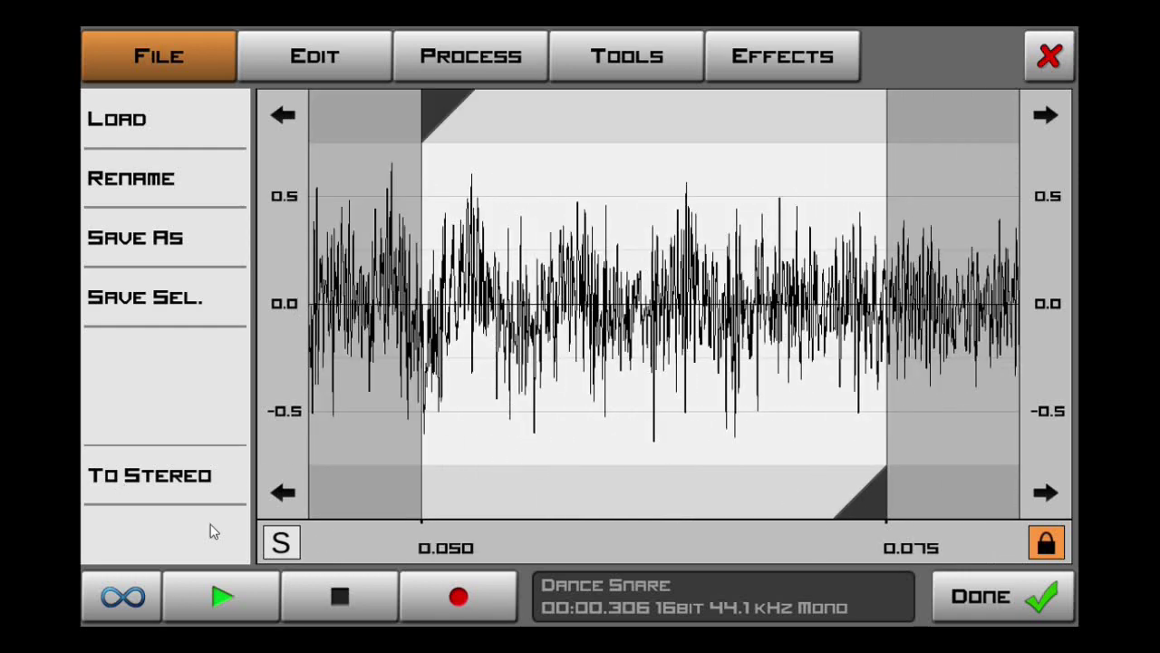
Step: Save the selection as a new sample named WAVVV
{"action": "left_click", "coordinate": [187, 310]}
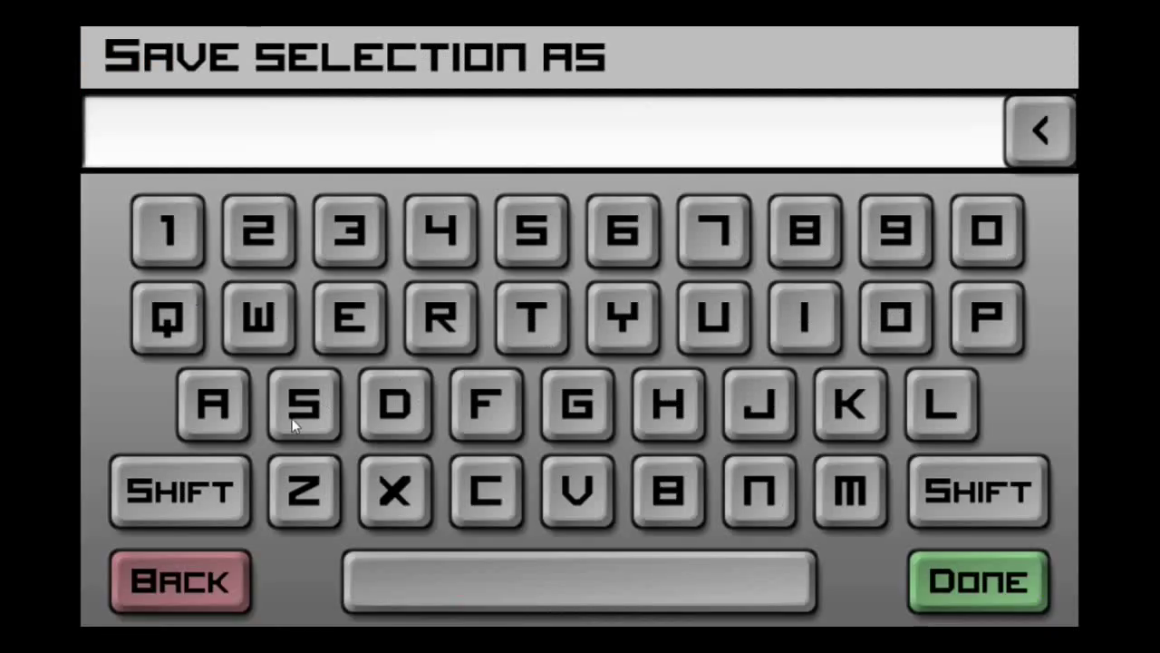
{"action": "left_click", "coordinate": [258, 317]}
{"action": "left_click", "coordinate": [213, 404]}
{"action": "left_click", "coordinate": [578, 506]}
{"action": "double_click", "coordinate": [578, 506]}
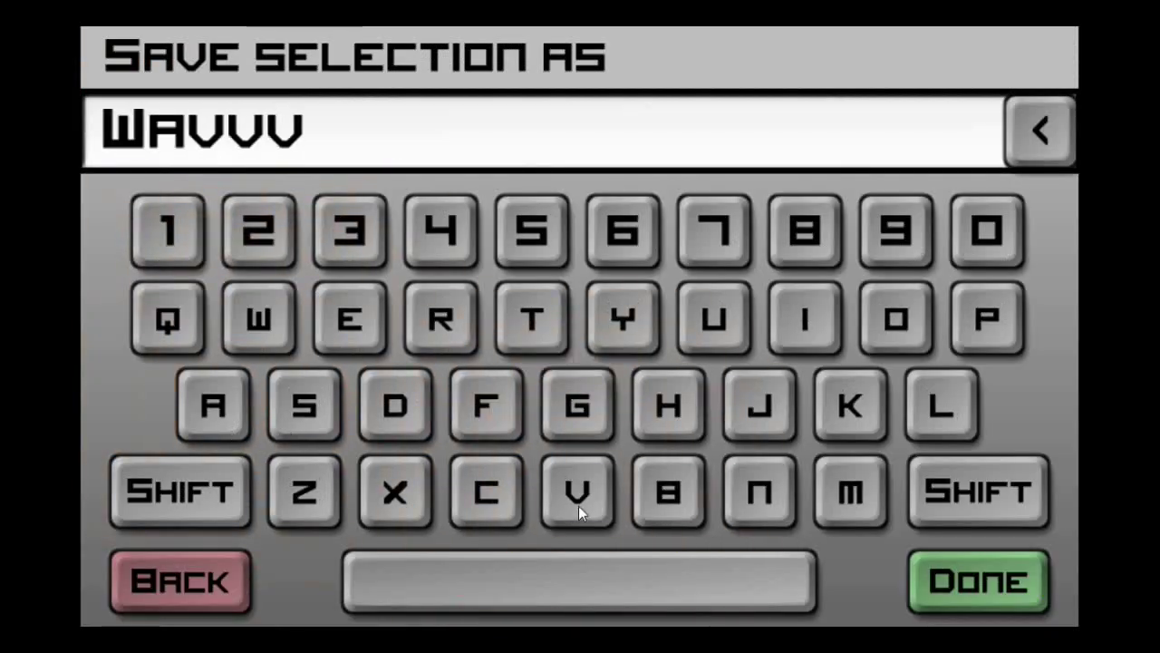
{"action": "left_click", "coordinate": [955, 583]}
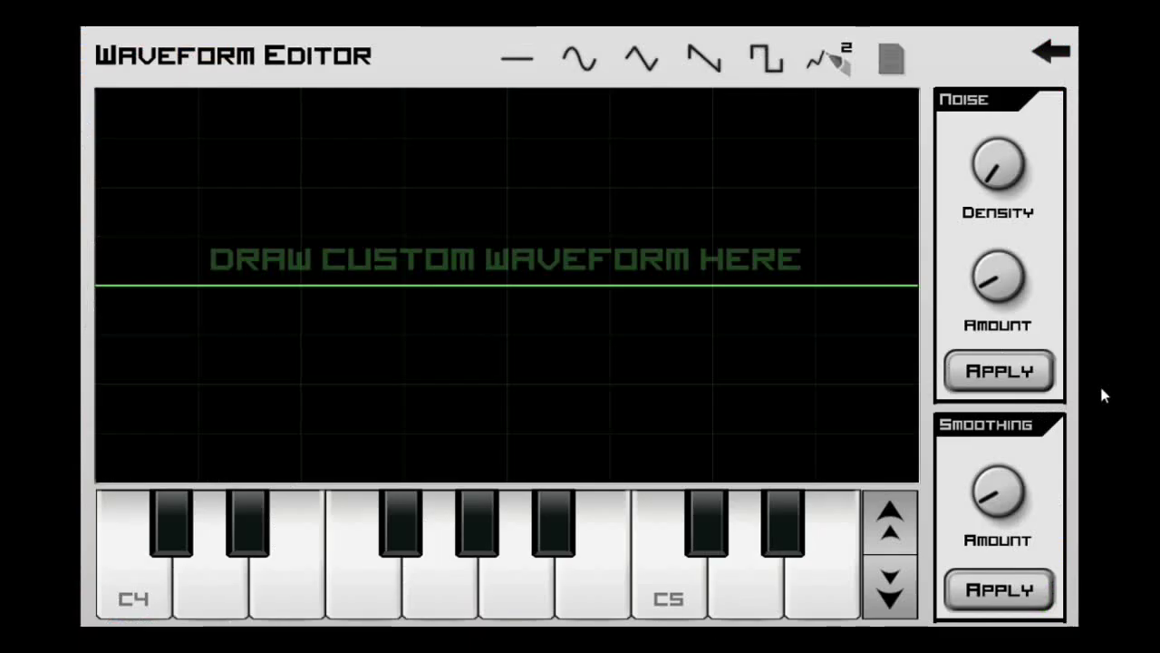
Step: Load Wavvv from the samples/editor/ folder into the Waveform Editor
{"action": "left_click", "coordinate": [892, 62]}
{"action": "left_click", "coordinate": [836, 145]}
{"action": "left_click_drag", "start_coordinate": [1034, 163], "coordinate": [981, 499]}
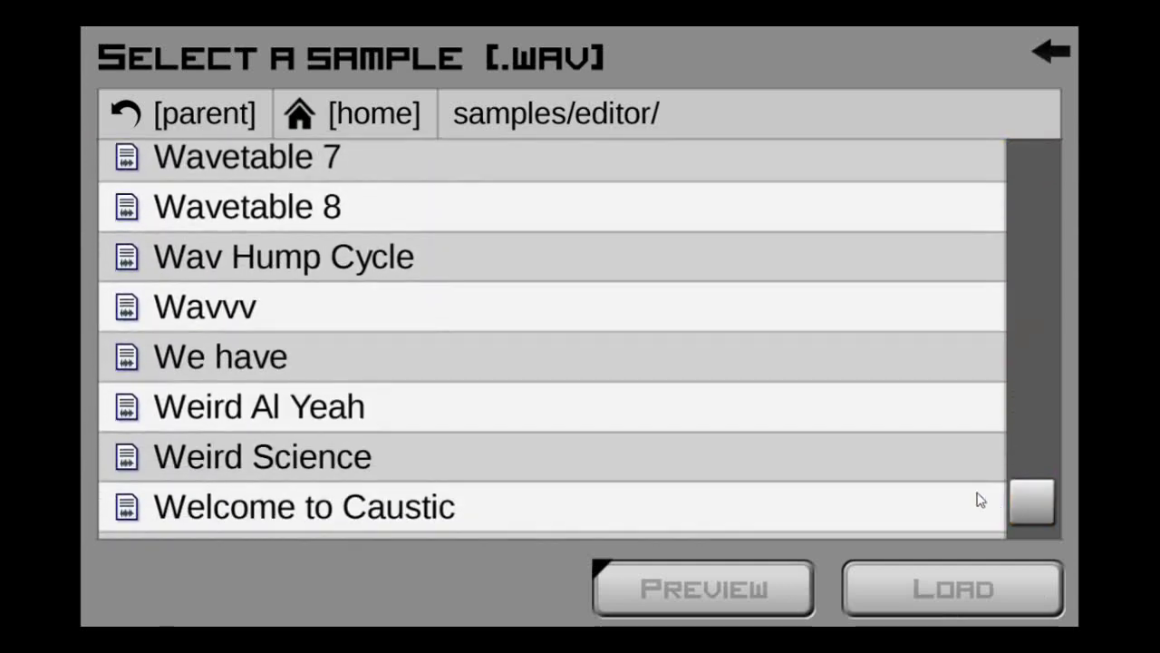
{"action": "left_click", "coordinate": [354, 297]}
{"action": "left_click", "coordinate": [977, 580]}
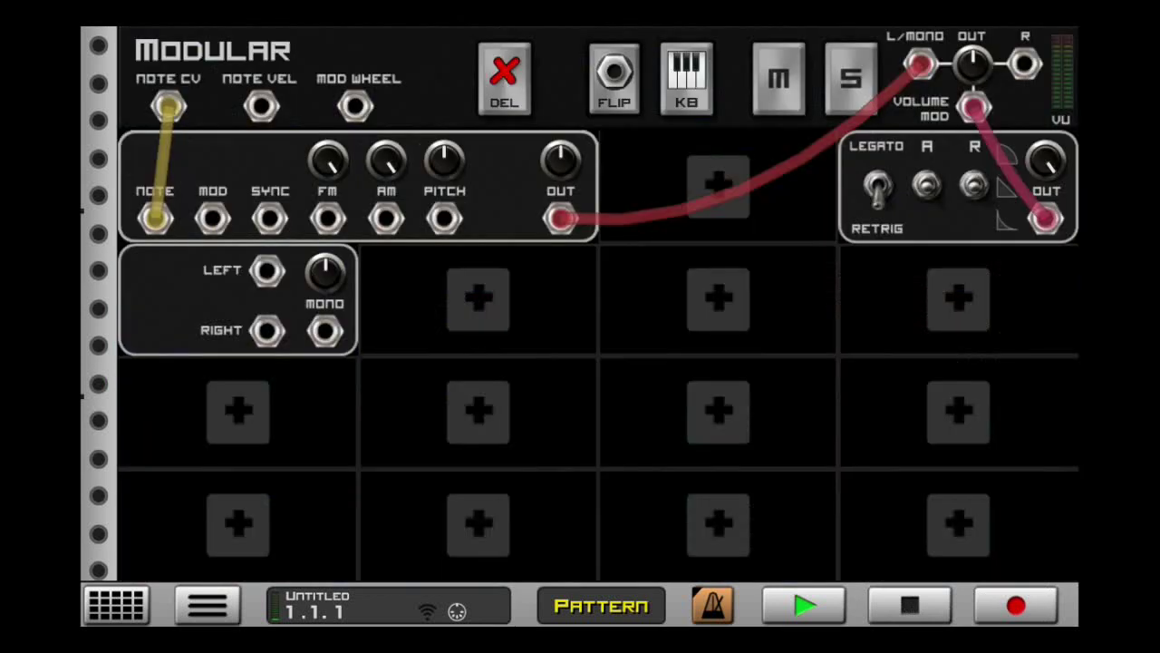
Step: Cable MONO into FM, set Source to SubSynth, and enable Send Notes to Source
{"action": "left_click_drag", "start_coordinate": [326, 332], "coordinate": [334, 218]}
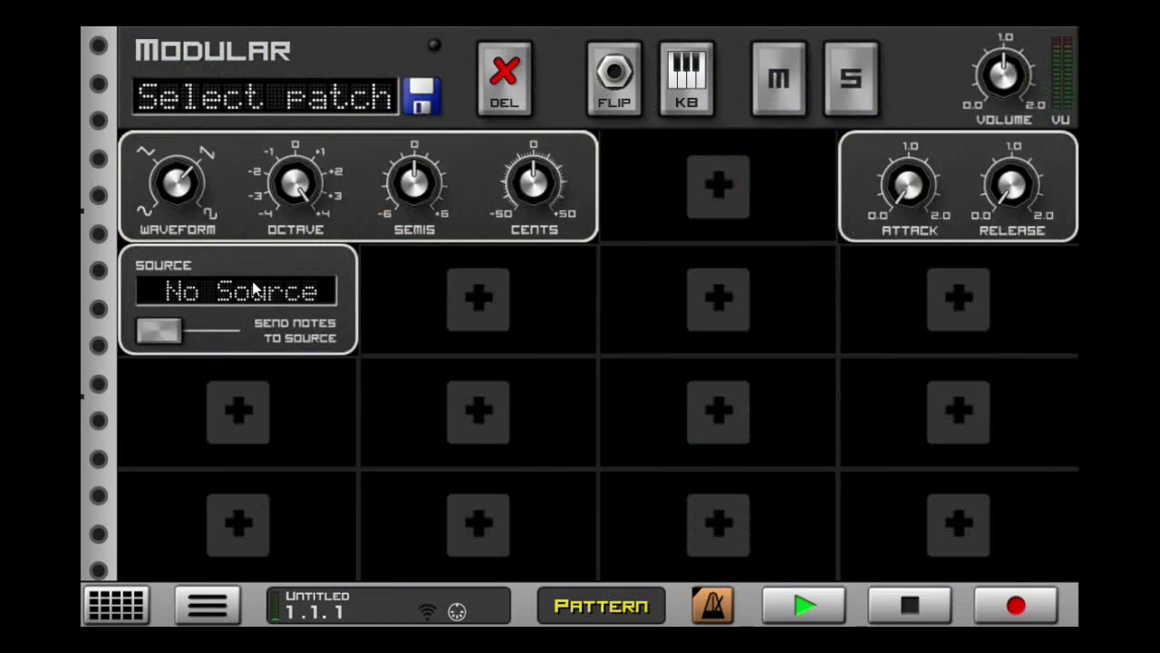
{"action": "left_click", "coordinate": [253, 287]}
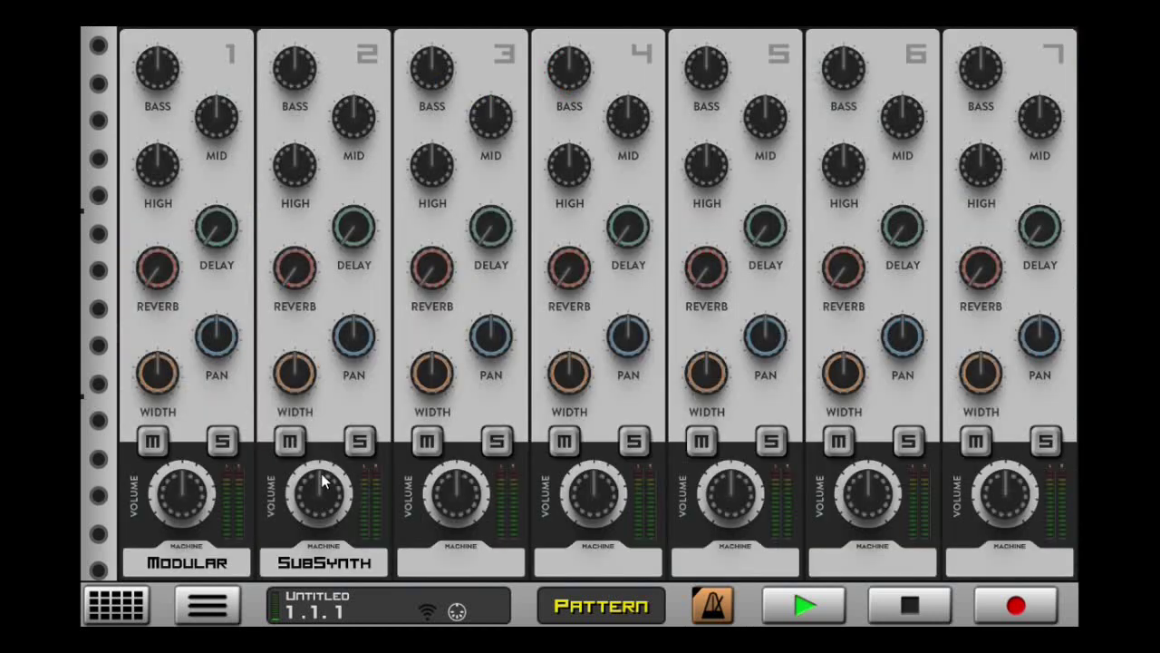
{"action": "left_click_drag", "start_coordinate": [321, 474], "coordinate": [318, 478]}
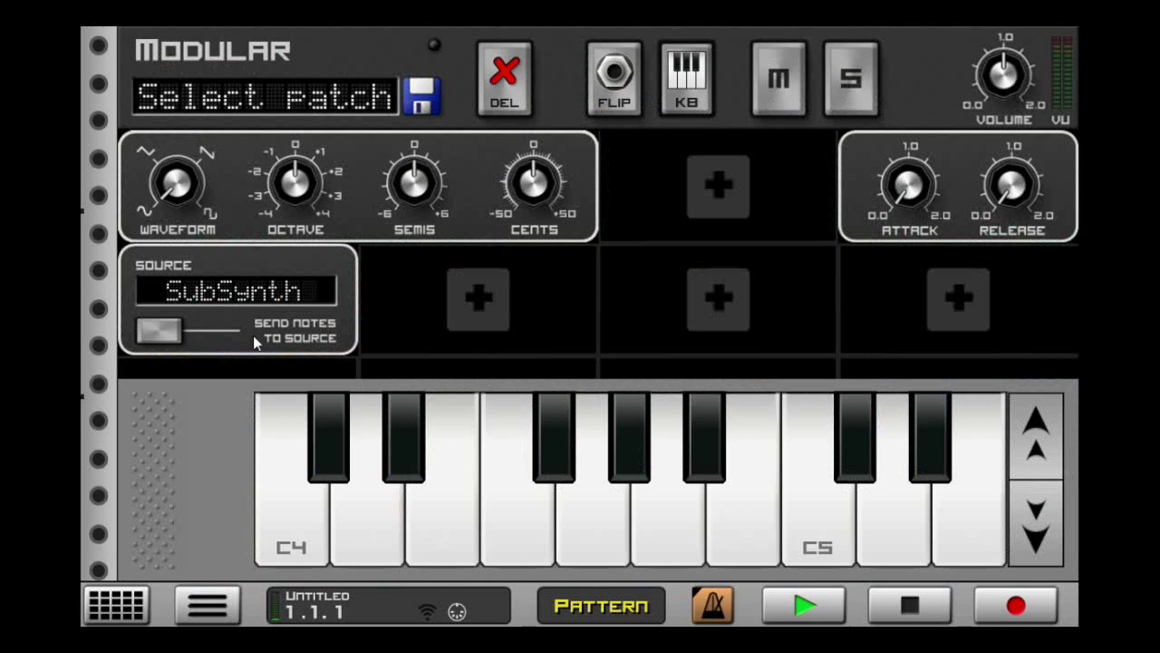
{"action": "left_click", "coordinate": [153, 332]}
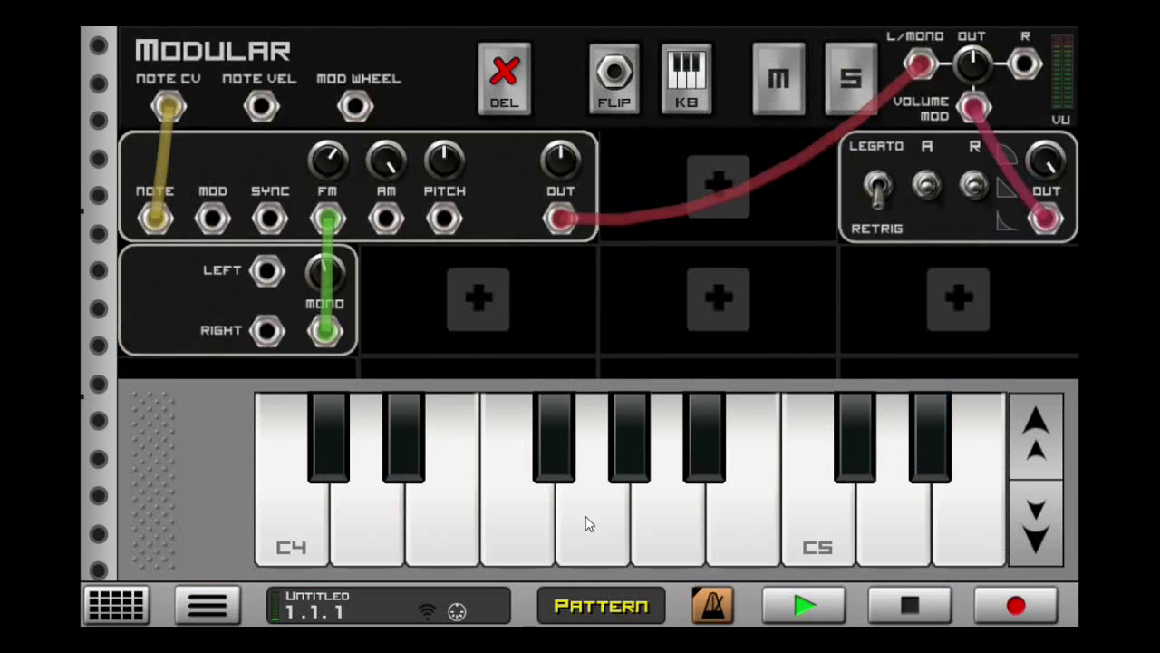
Step: Play a note several times to hear the SubSynth-driven FM patch
{"action": "left_click", "coordinate": [585, 523]}
{"action": "left_click", "coordinate": [586, 523]}
{"action": "left_click", "coordinate": [585, 523]}
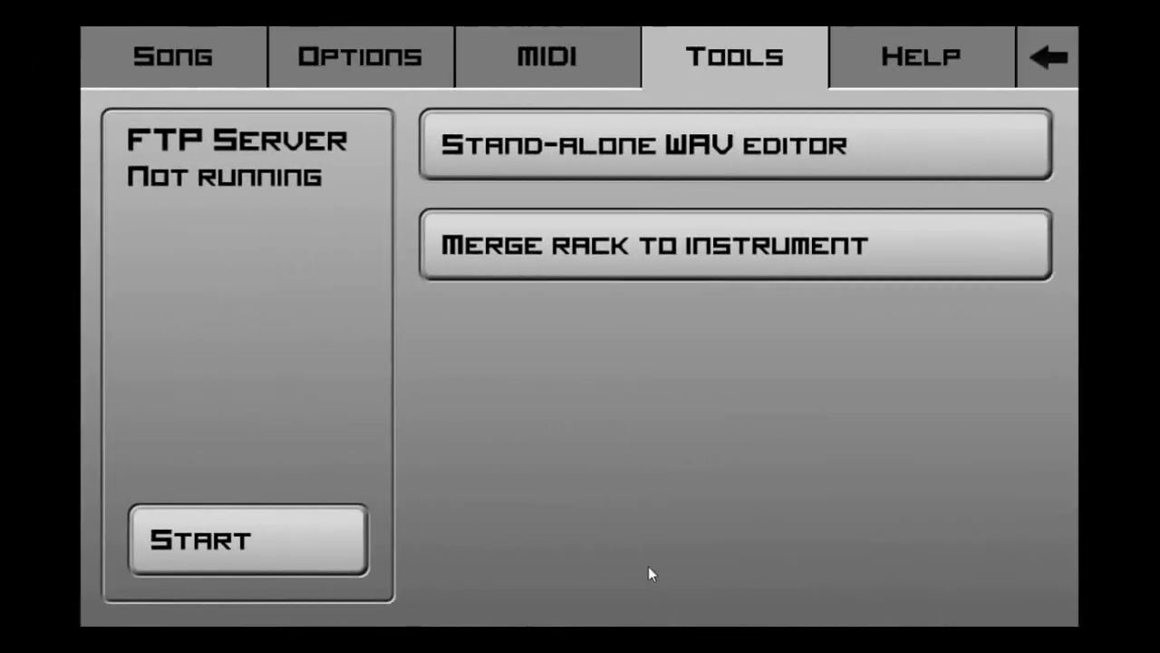
Step: Load the sample with the long 3333… name into the stand-alone WAV editor
{"action": "left_click", "coordinate": [741, 148]}
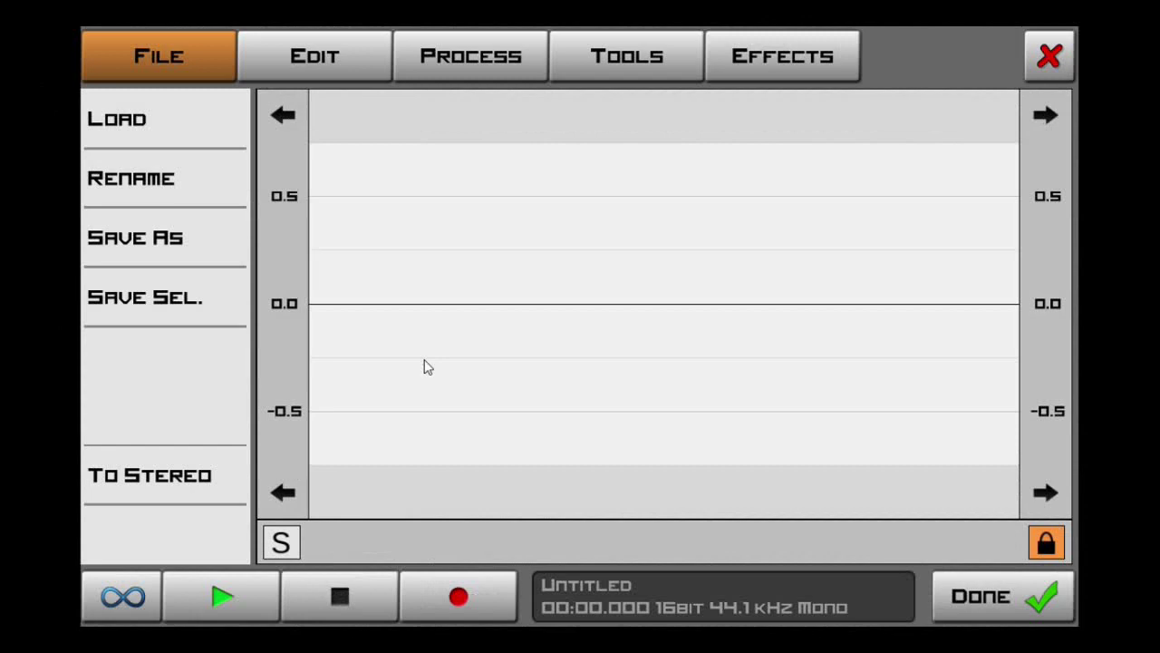
{"action": "left_click", "coordinate": [208, 119]}
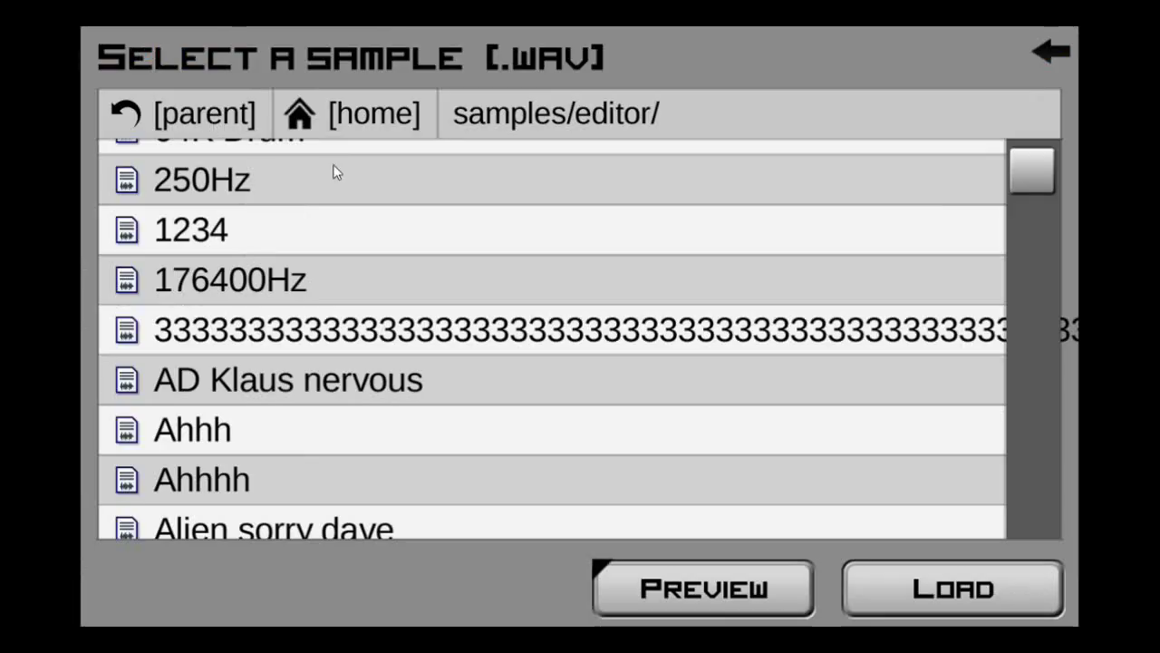
{"action": "left_click", "coordinate": [563, 334]}
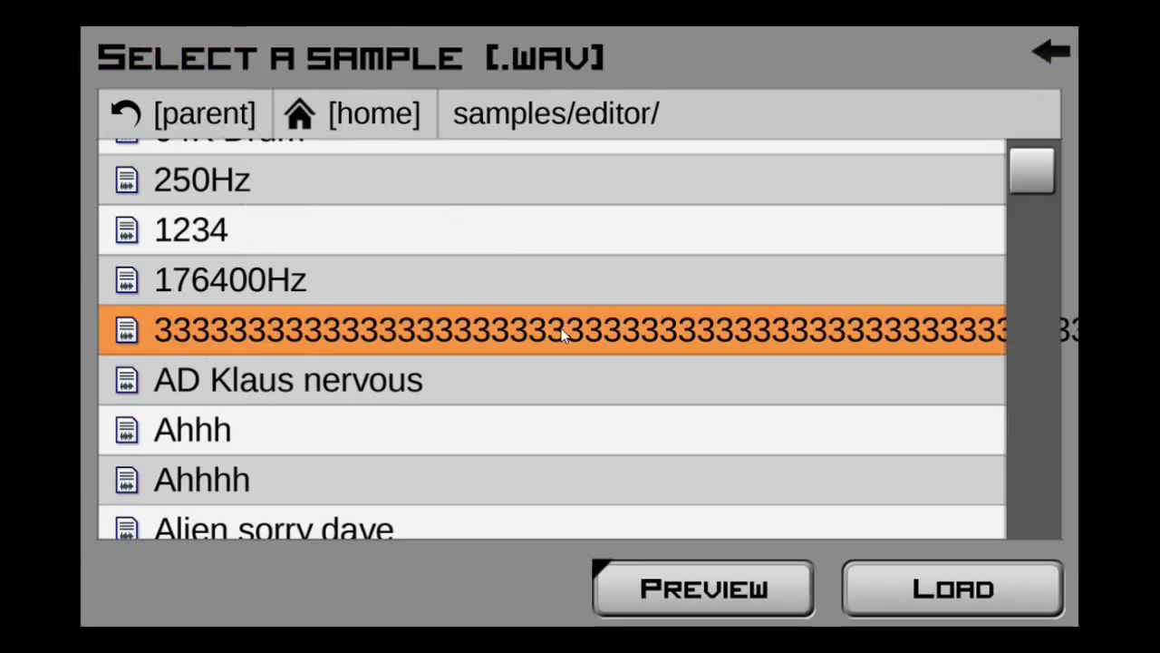
{"action": "left_click", "coordinate": [931, 595]}
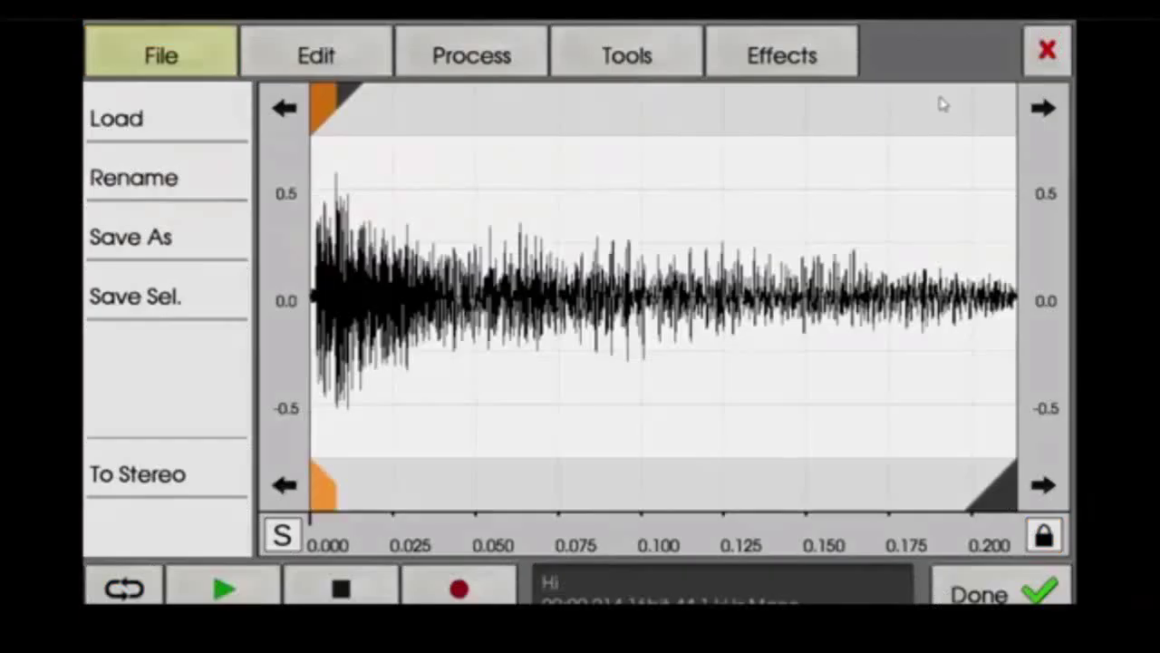
Step: Close the WAV editor, reopen it, and browse the sample list without loading anything
{"action": "left_click", "coordinate": [1047, 50]}
{"action": "left_click", "coordinate": [544, 159]}
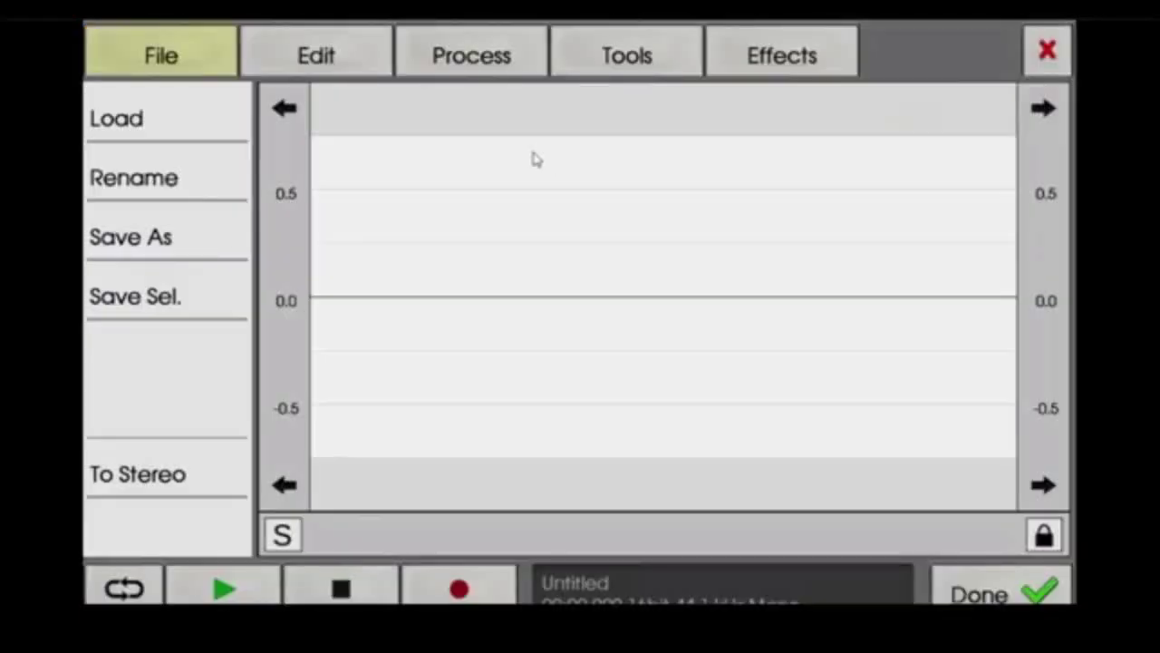
{"action": "left_click", "coordinate": [118, 119]}
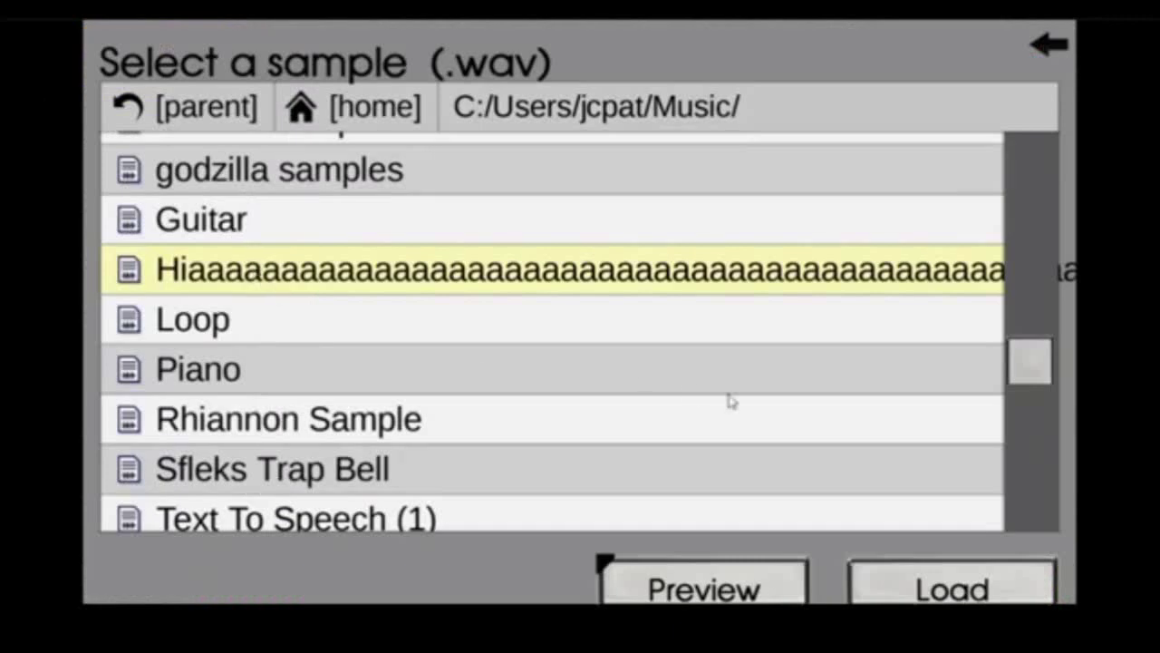
{"action": "left_click", "coordinate": [930, 591]}
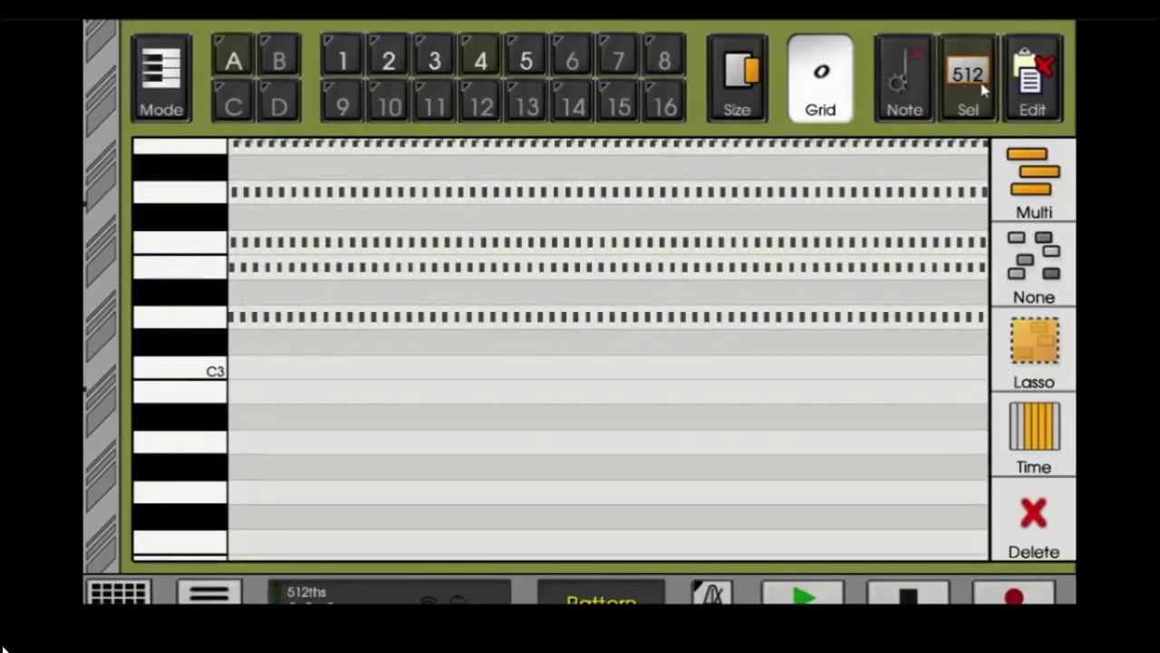
Step: Tap the note grid of the 512th-note pattern editor
{"action": "left_click", "coordinate": [308, 354]}
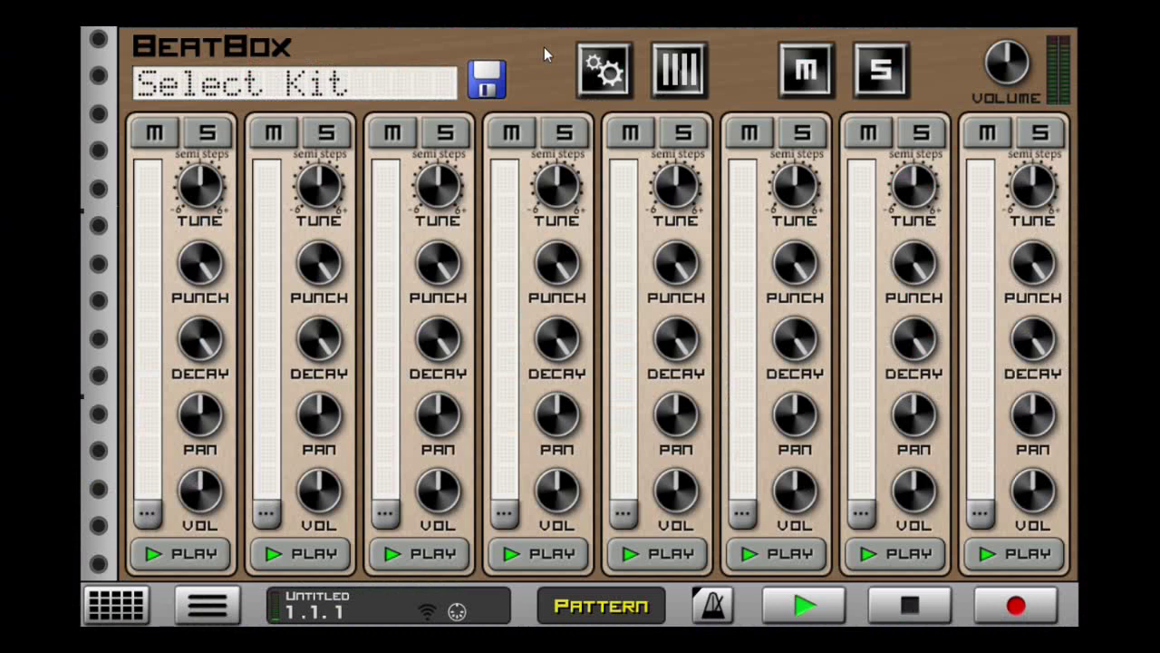
Step: Open channel 1's sample list and preview 07_Snare_03_SP twice
{"action": "left_click", "coordinate": [149, 517]}
{"action": "left_click", "coordinate": [485, 263]}
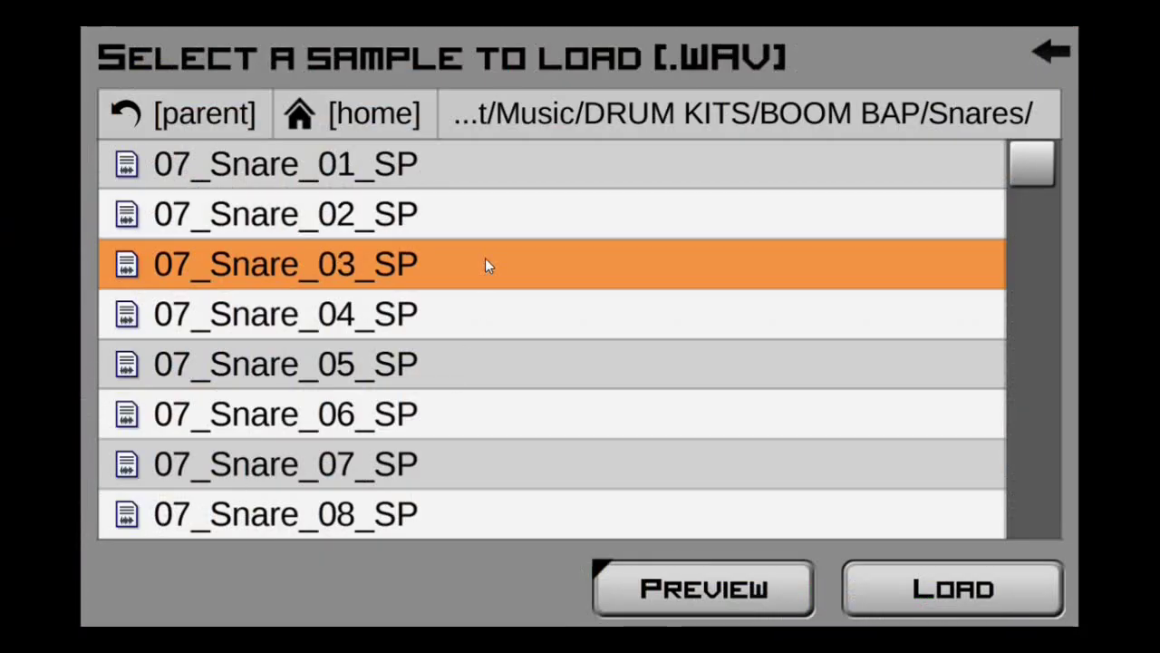
{"action": "left_click", "coordinate": [712, 595]}
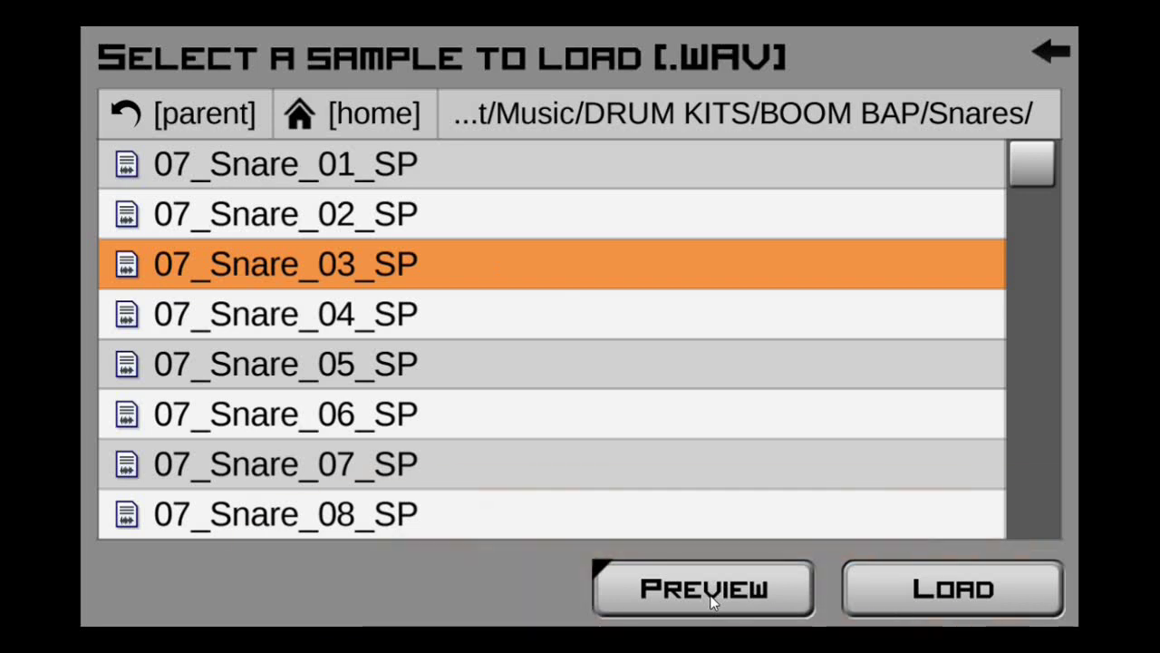
{"action": "left_click", "coordinate": [711, 595]}
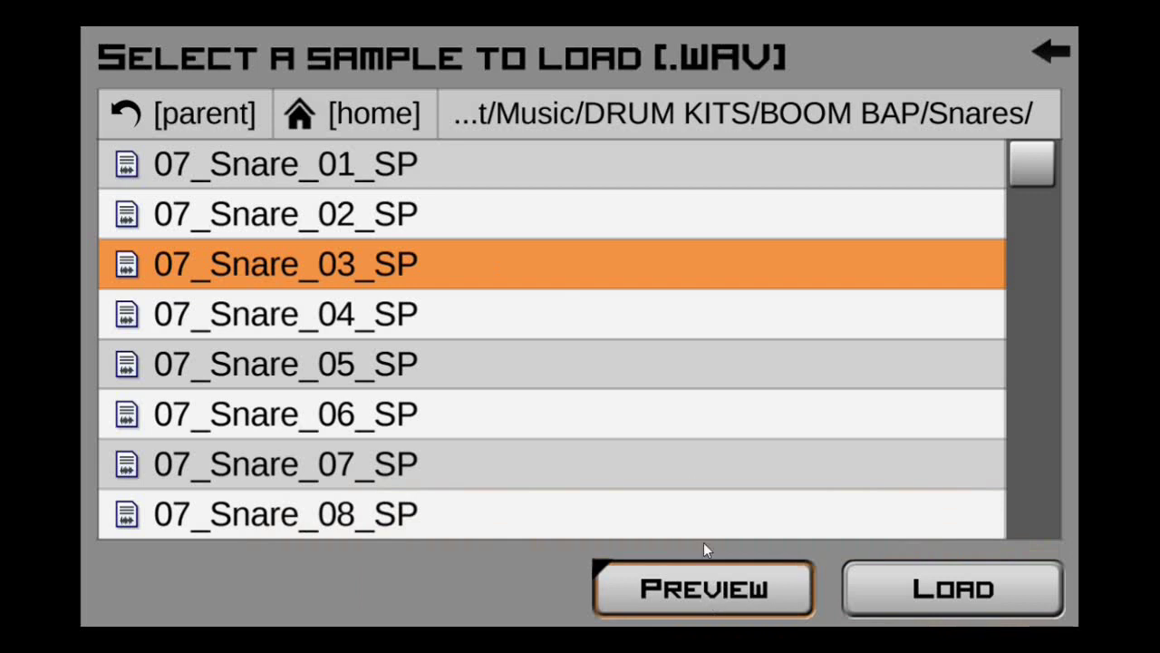
Step: Try snares 07_Snare_02, 04, 05 and 07_SP, then close the list and play channel 1
{"action": "left_click", "coordinate": [664, 222]}
{"action": "left_click", "coordinate": [659, 308]}
{"action": "left_click", "coordinate": [658, 383]}
{"action": "left_click", "coordinate": [646, 495]}
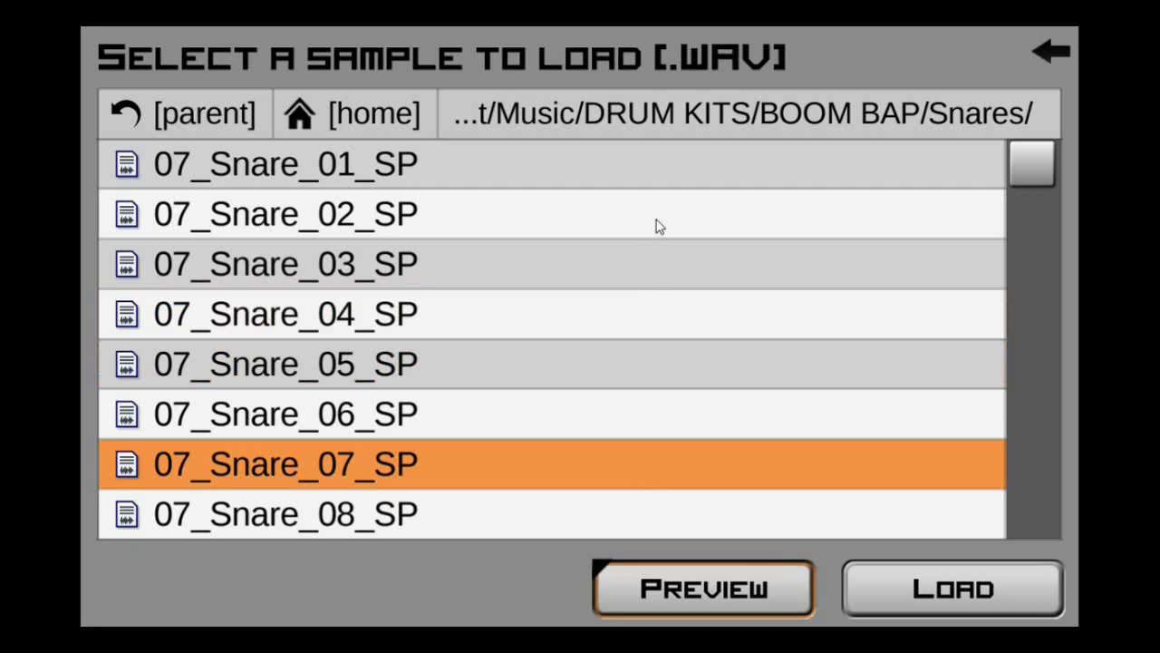
{"action": "left_click", "coordinate": [1062, 51]}
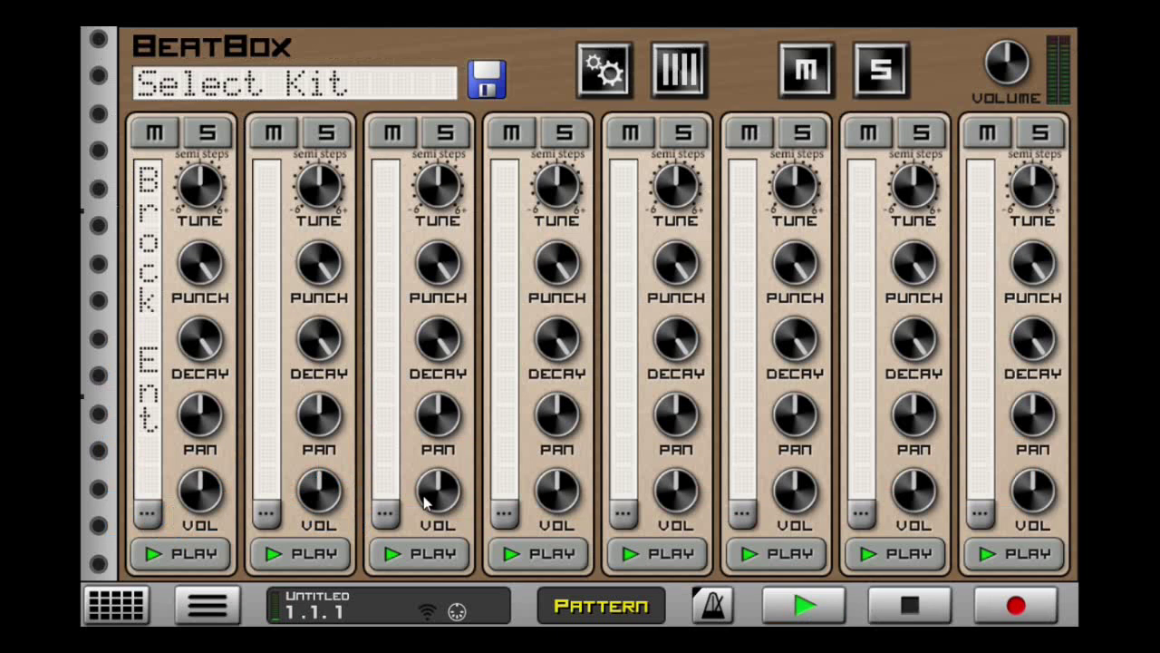
{"action": "left_click", "coordinate": [193, 559]}
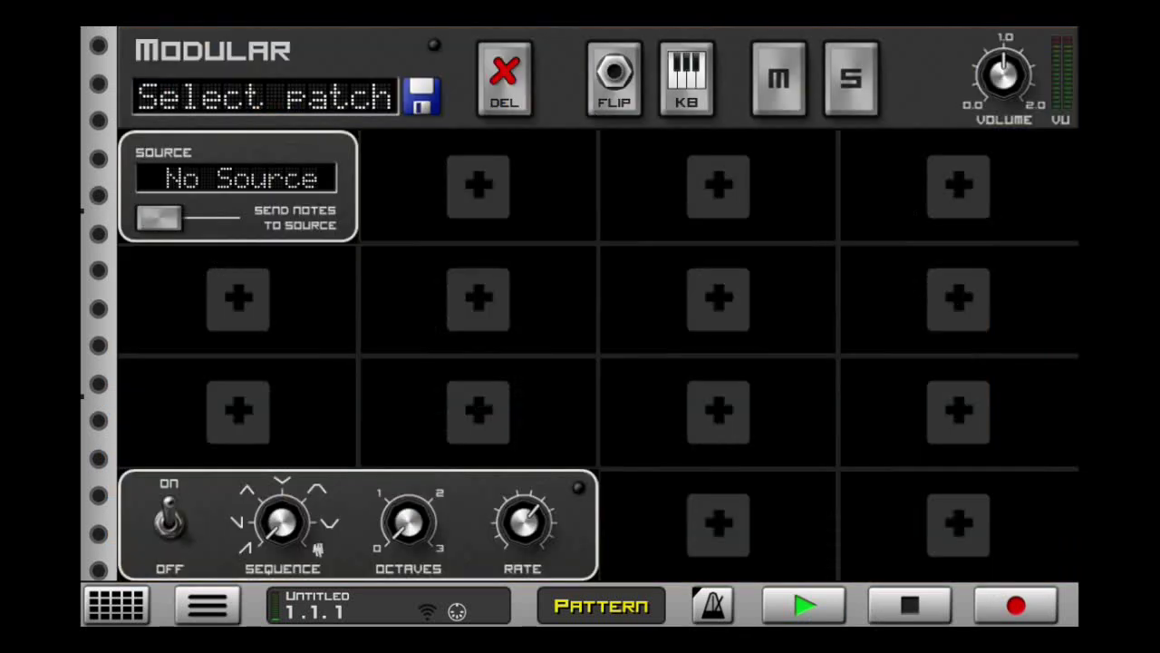
Step: Set the Modular source to BeatBox, send keyboard notes to it, and play C3
{"action": "left_click", "coordinate": [247, 178]}
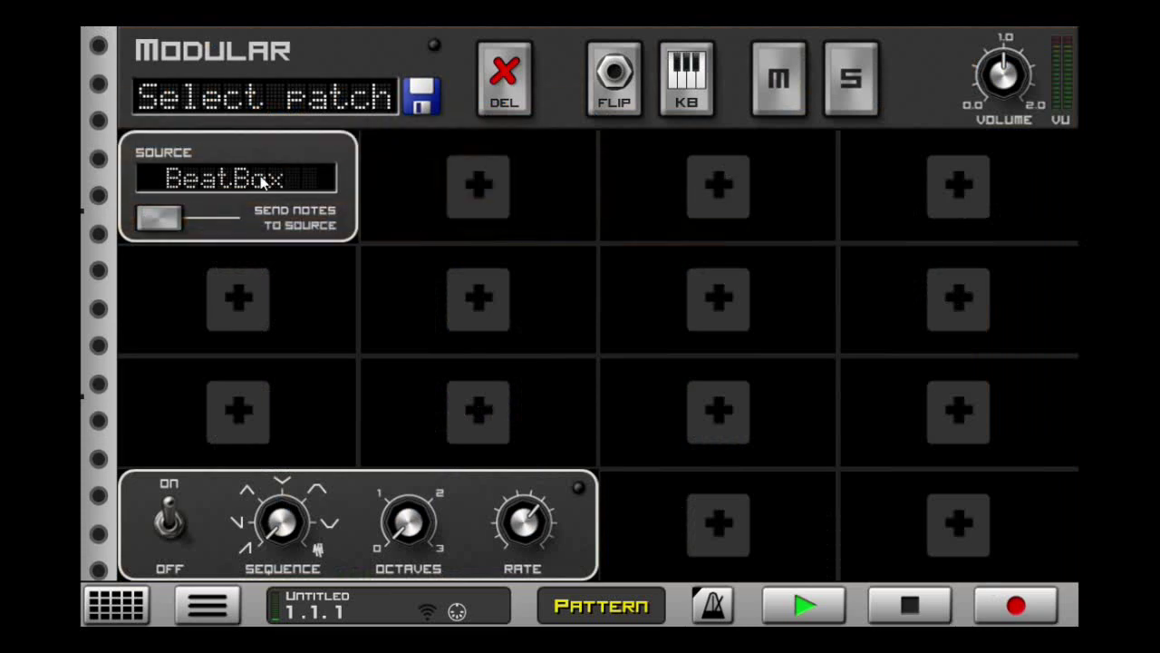
{"action": "left_click", "coordinate": [686, 77]}
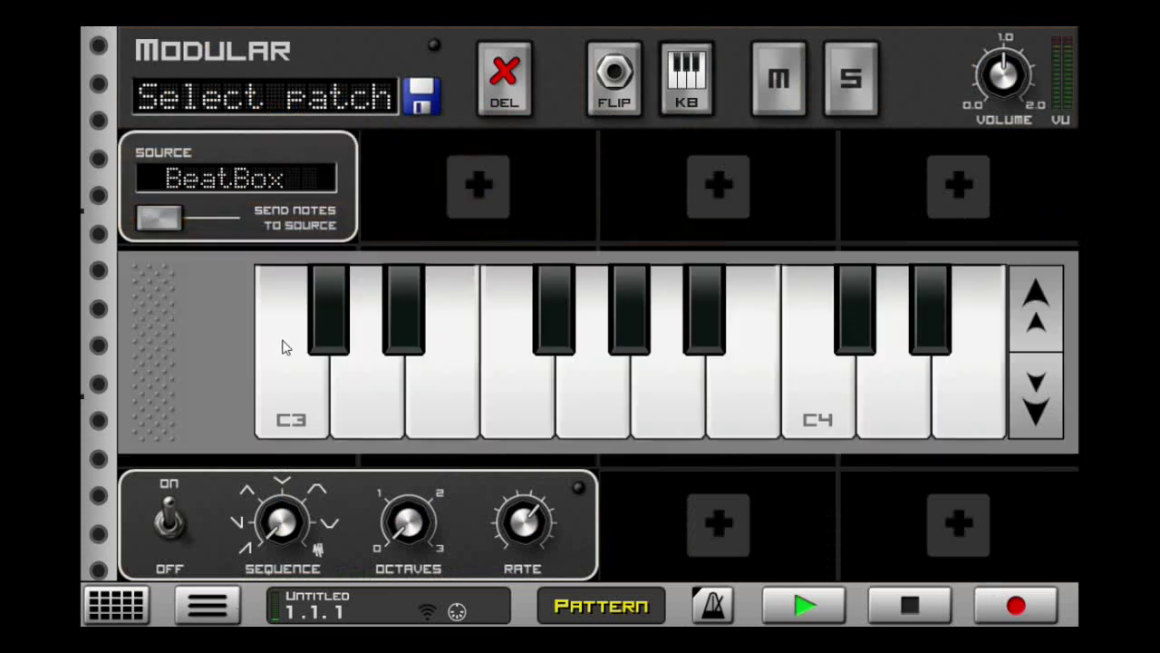
{"action": "left_click", "coordinate": [150, 218]}
{"action": "left_click", "coordinate": [291, 397]}
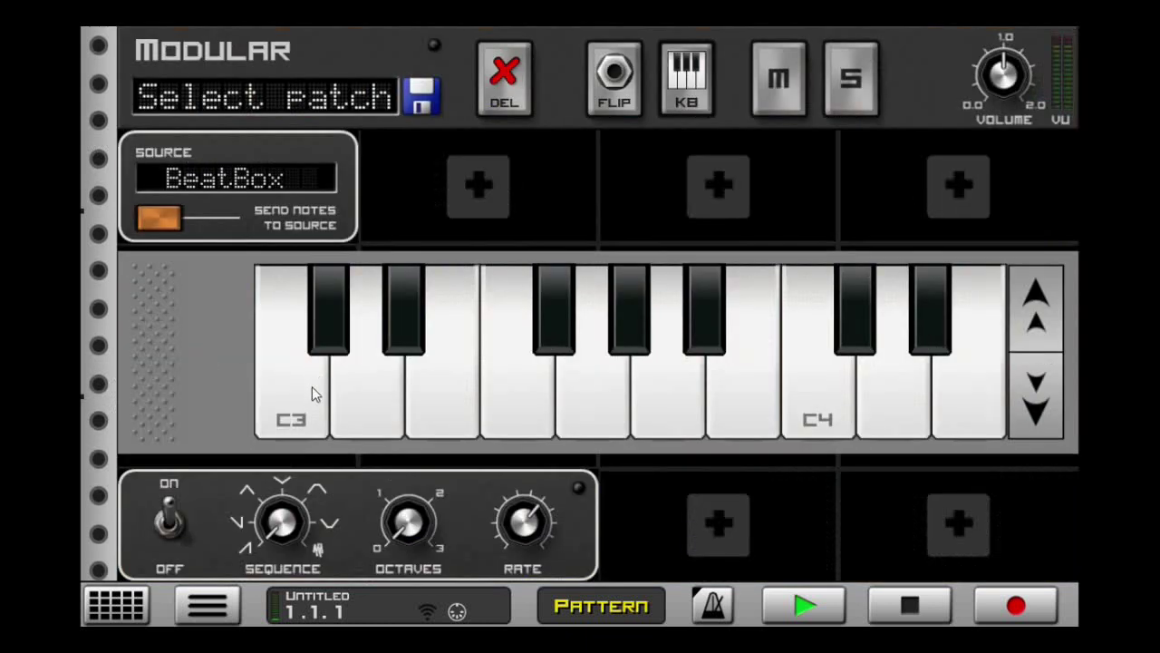
{"action": "left_click", "coordinate": [309, 388]}
Step: Switch the source to PCMSynth and play C3 and F3 through it
{"action": "left_click", "coordinate": [536, 515]}
{"action": "left_click", "coordinate": [304, 414]}
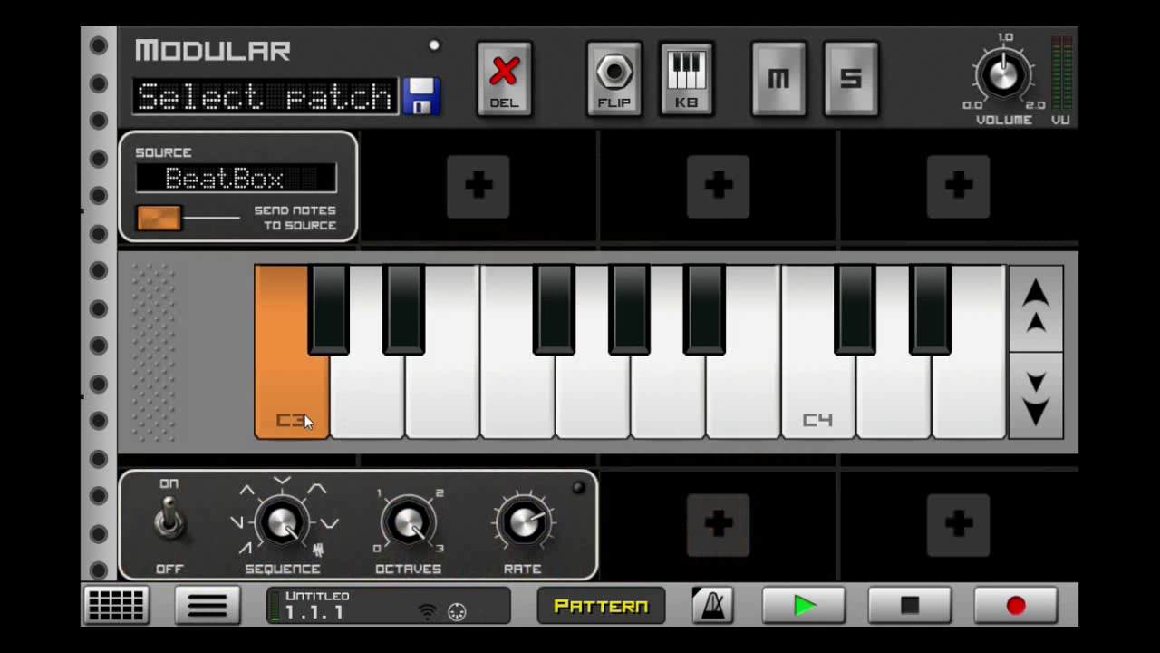
{"action": "left_click_drag", "start_coordinate": [304, 414], "coordinate": [305, 414]}
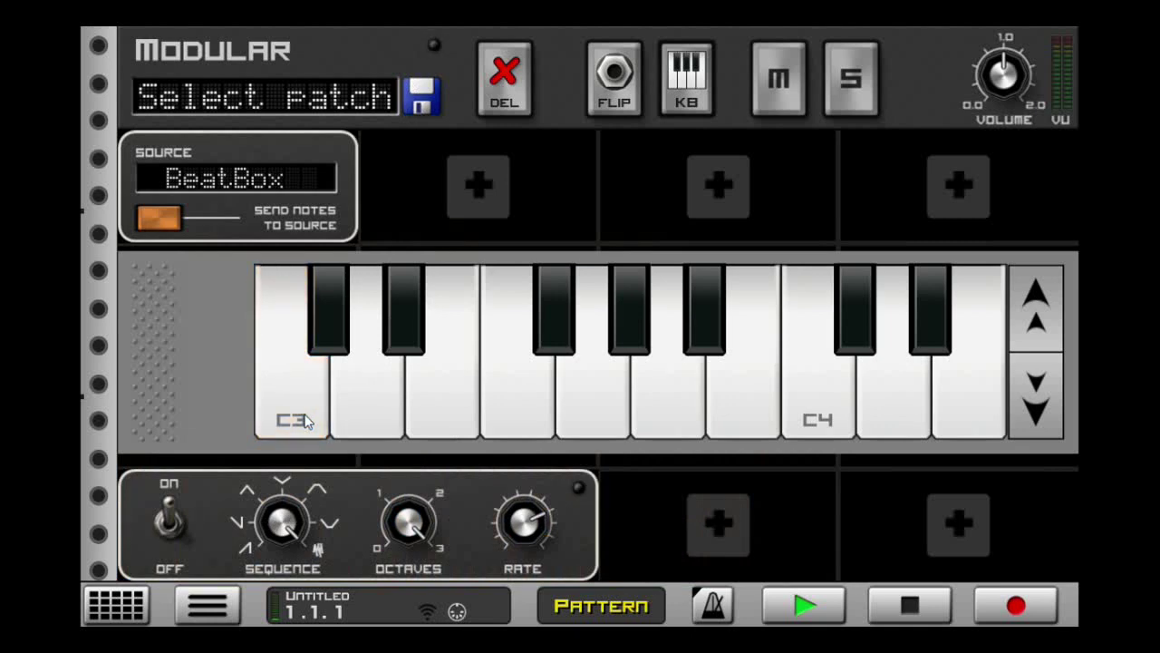
{"action": "left_click", "coordinate": [529, 370]}
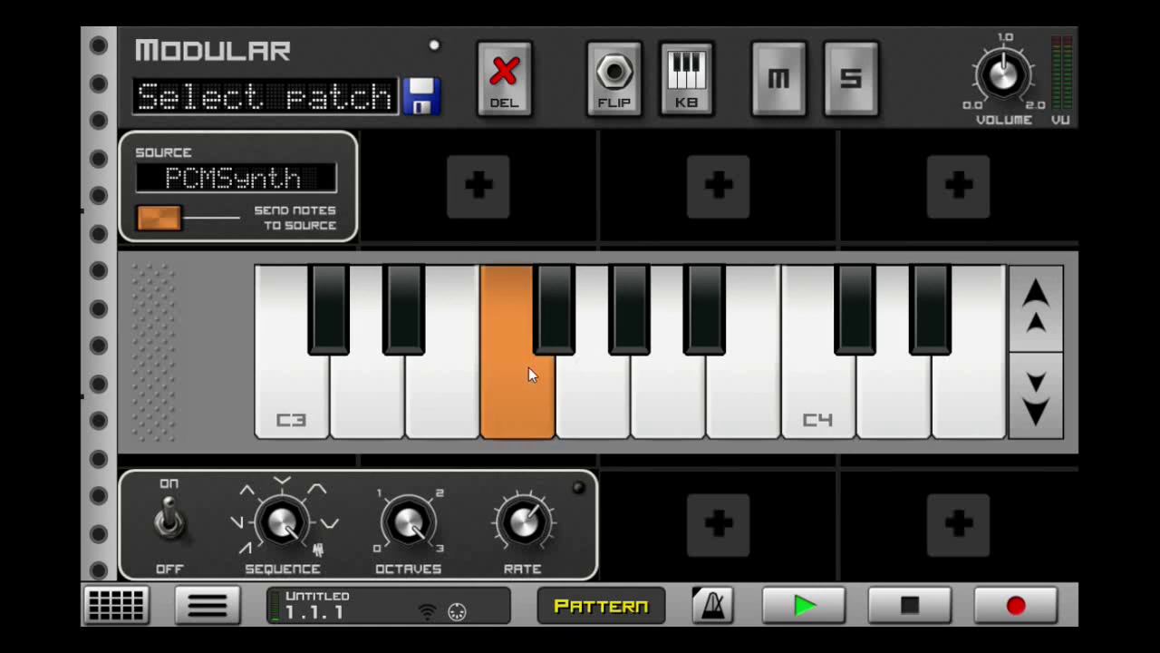